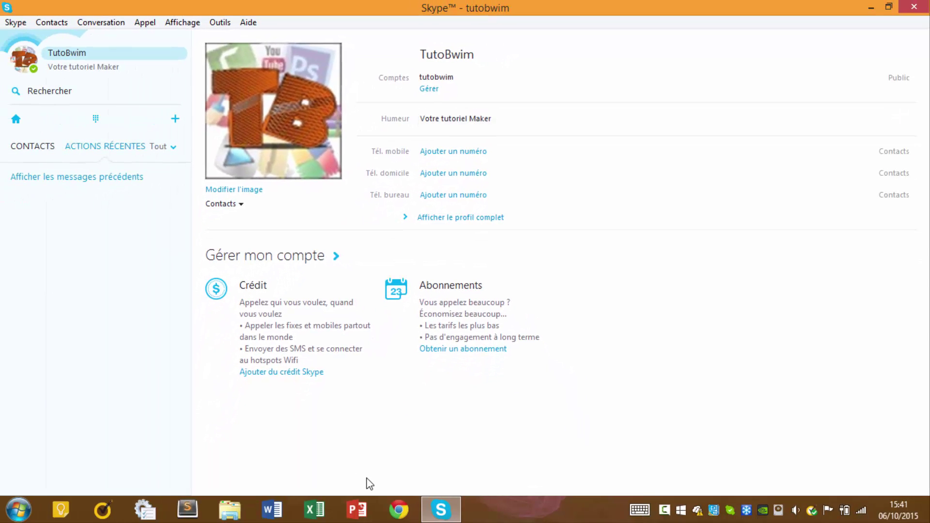
Step: Leave the Skype profile and bring up a new Chrome tab on the Google start page
left_click(398, 509)
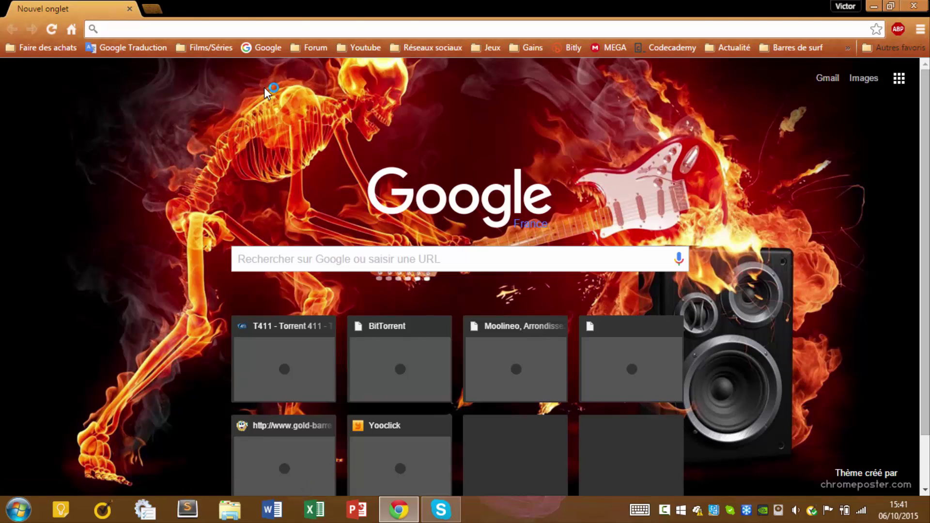
Step: Download 'Personnalise ton humeur Skype.rar' (336 Ko) from the pasted MEGA link, then minimise Chrome
key("Return")
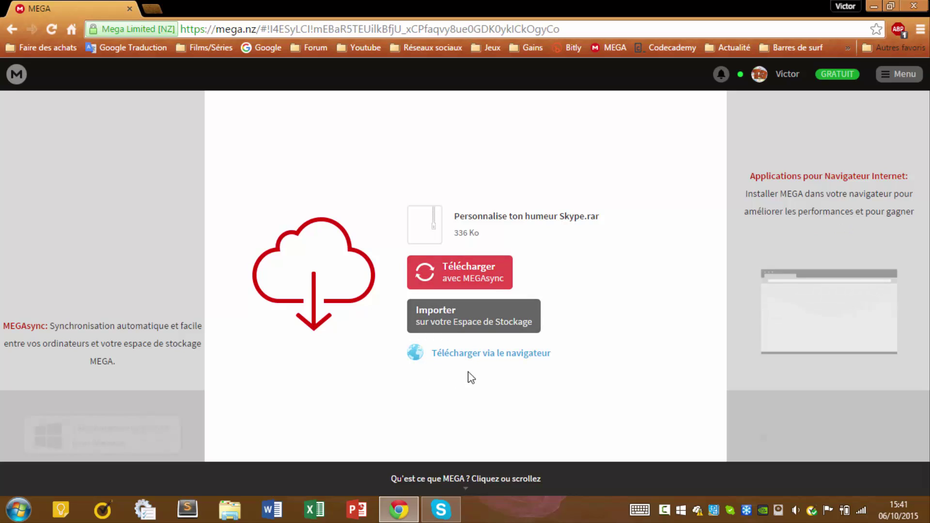
left_click(468, 354)
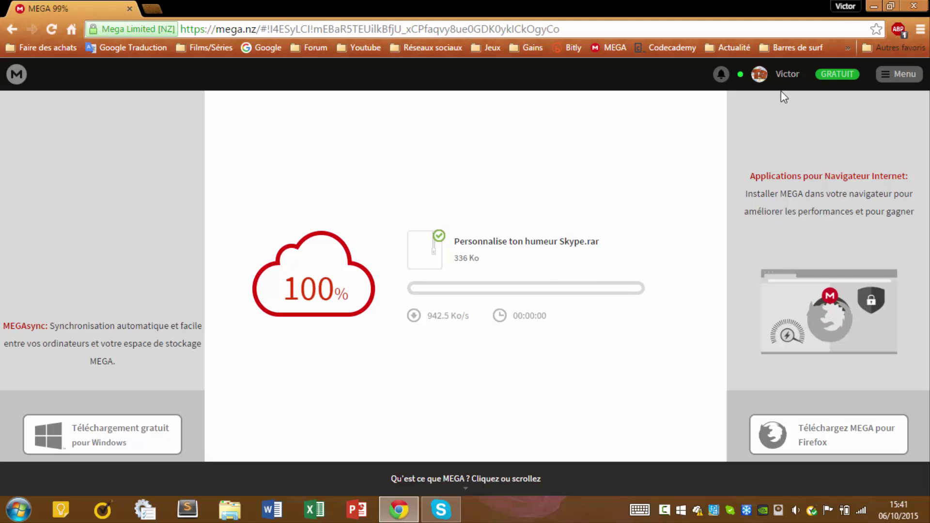
left_click(874, 6)
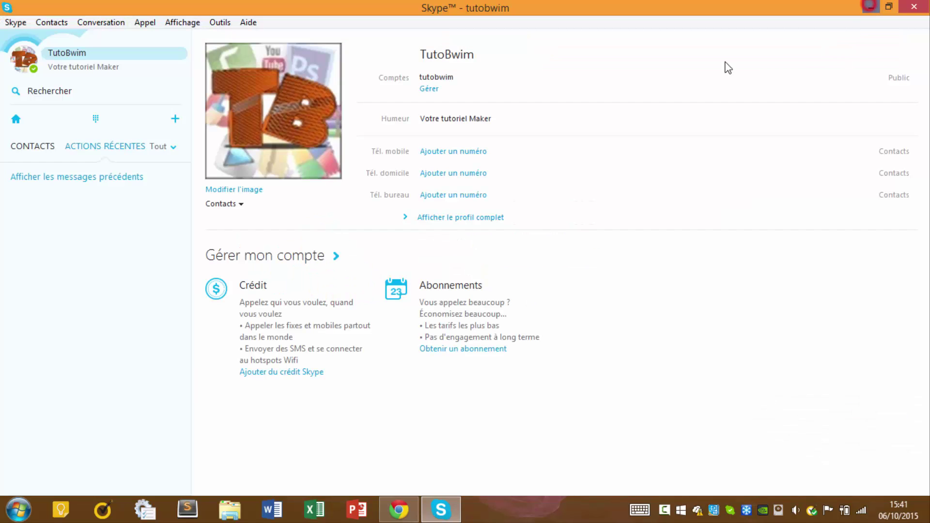
Step: Extract 'Personnalise ton humeur Skype.rar' on the desktop with 'Extraire ici' and launch Rich Mood Editor for Skype
left_click(875, 6)
left_click_drag(38, 73, 409, 170)
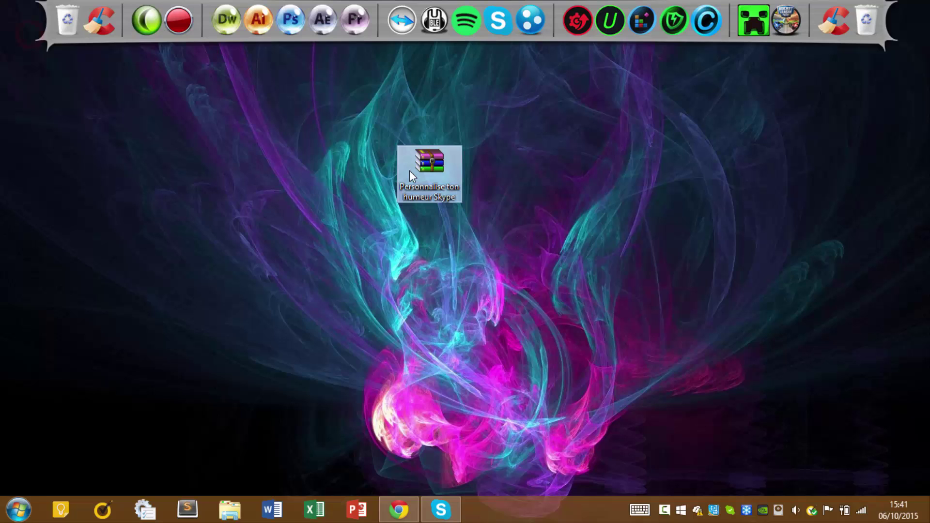
right_click(435, 175)
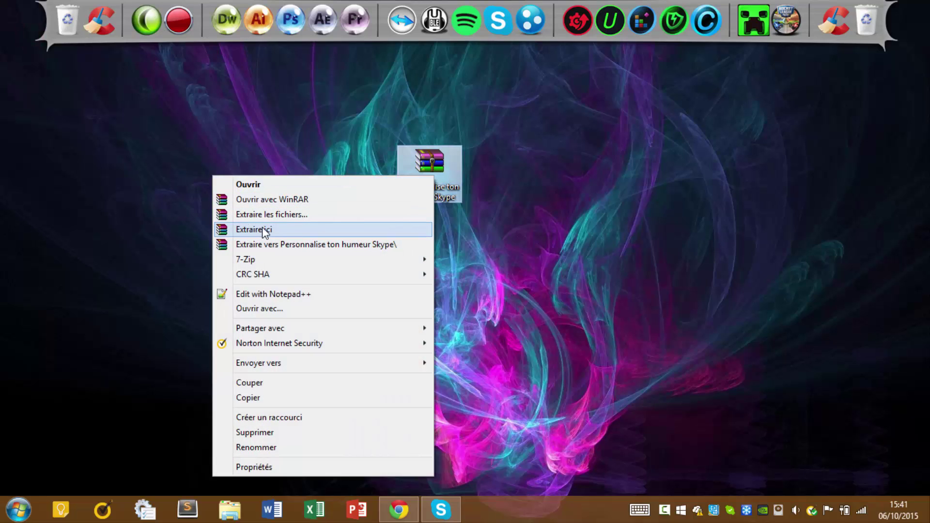
left_click(442, 230)
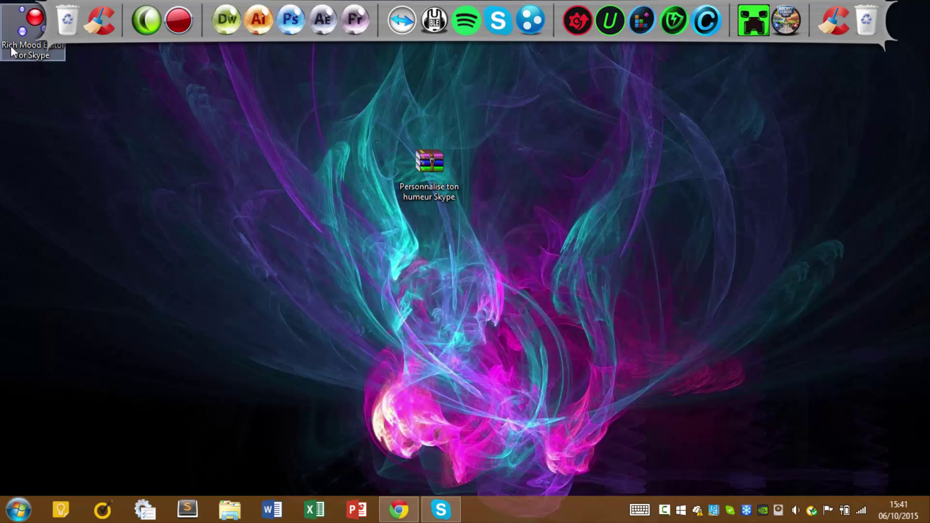
left_click_drag(10, 47, 473, 185)
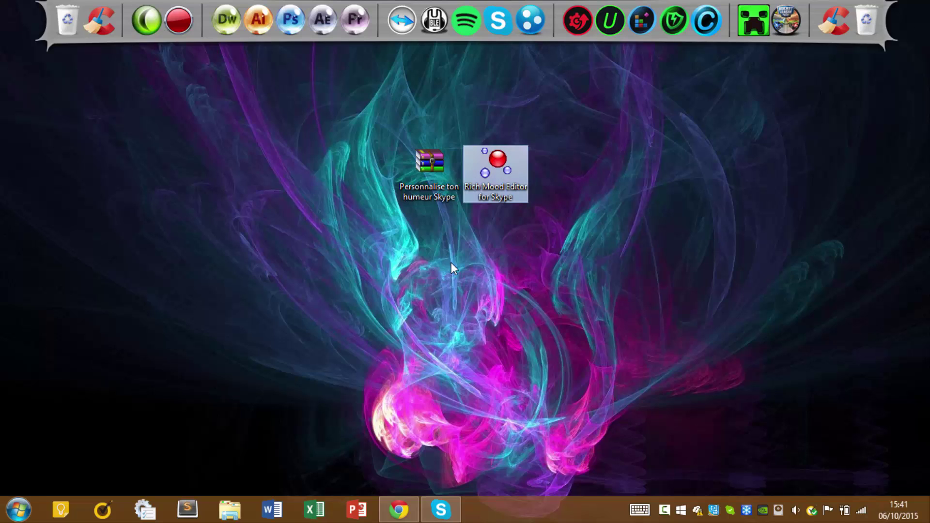
key("Return")
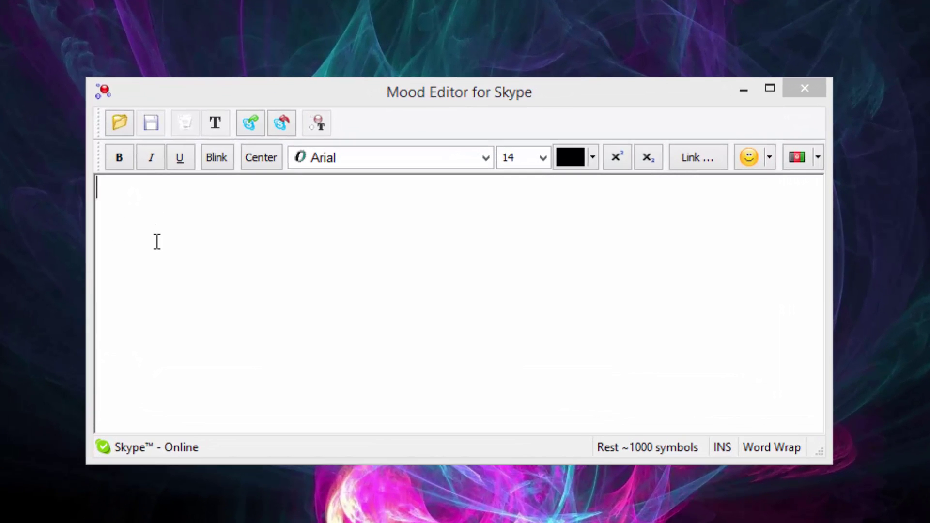
Step: Type 'Cliquez ici pour voir ma chaîne' in the mood editor, correcting the typo
left_click(208, 199)
type("C")
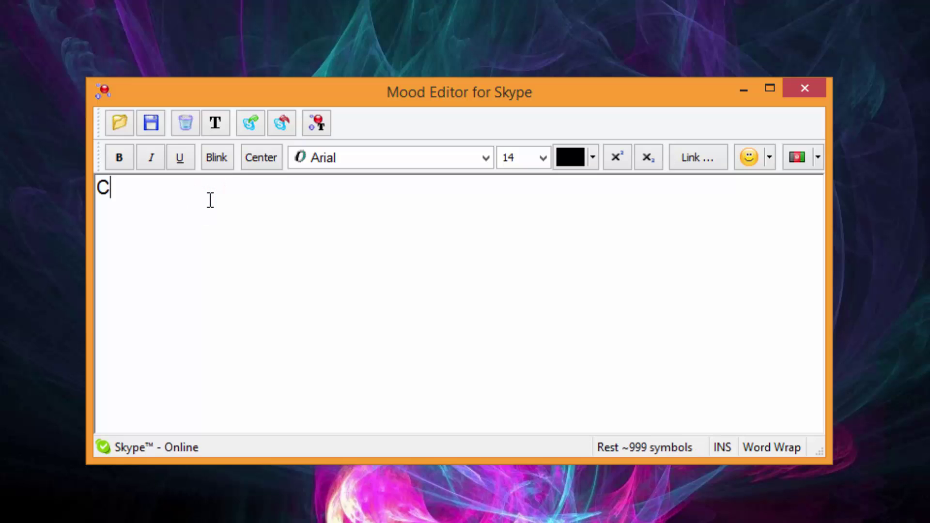
type("liqueez")
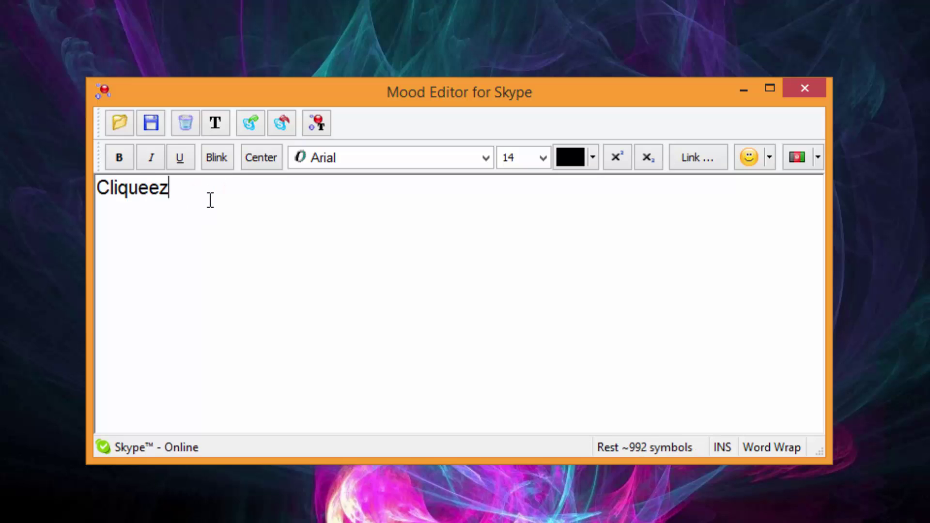
key("BackSpace")
key("BackSpace")
type("z ici pour voir ma c")
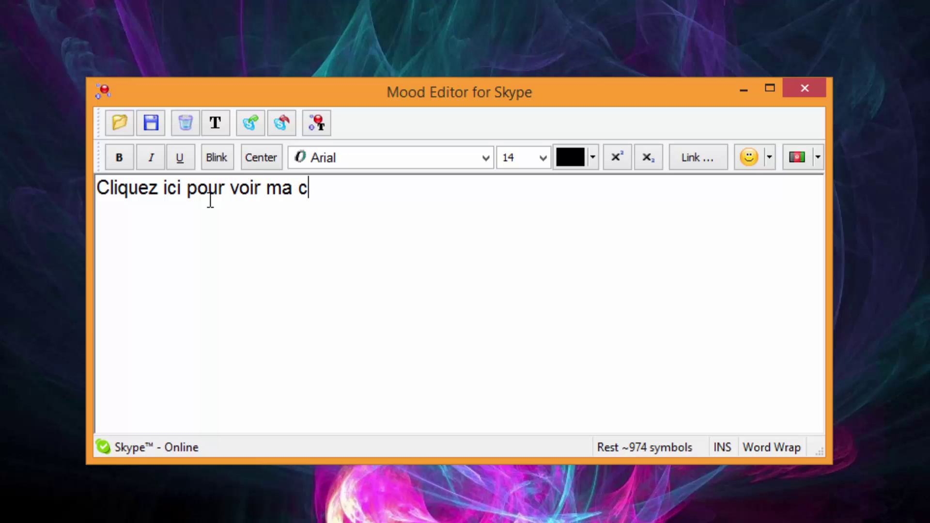
type("haîne")
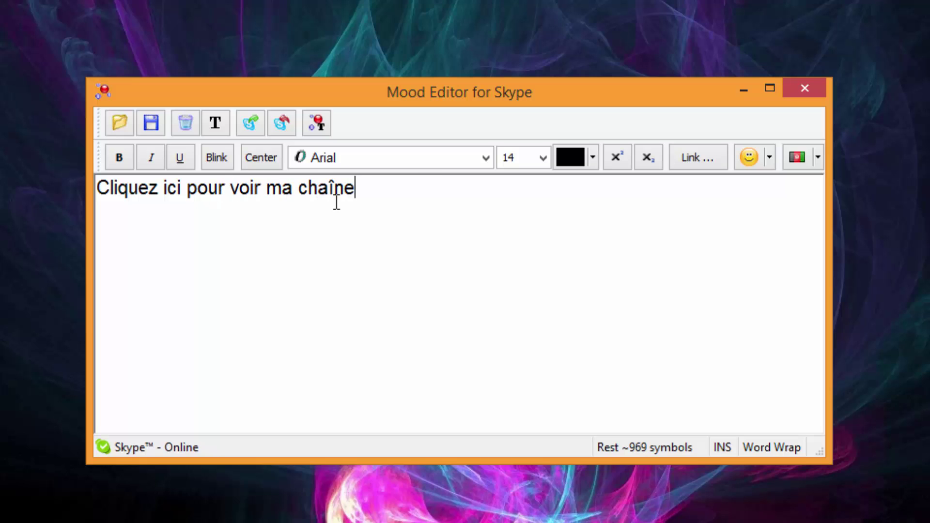
Step: Try bold, italic and underline on the whole line, then remove all three
left_click_drag(376, 187, 45, 229)
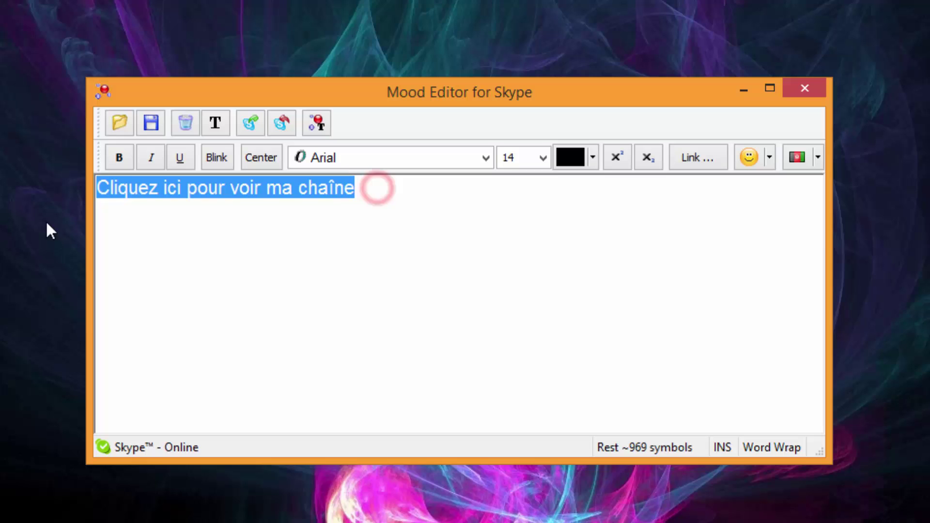
left_click(123, 163)
left_click(149, 160)
left_click(186, 161)
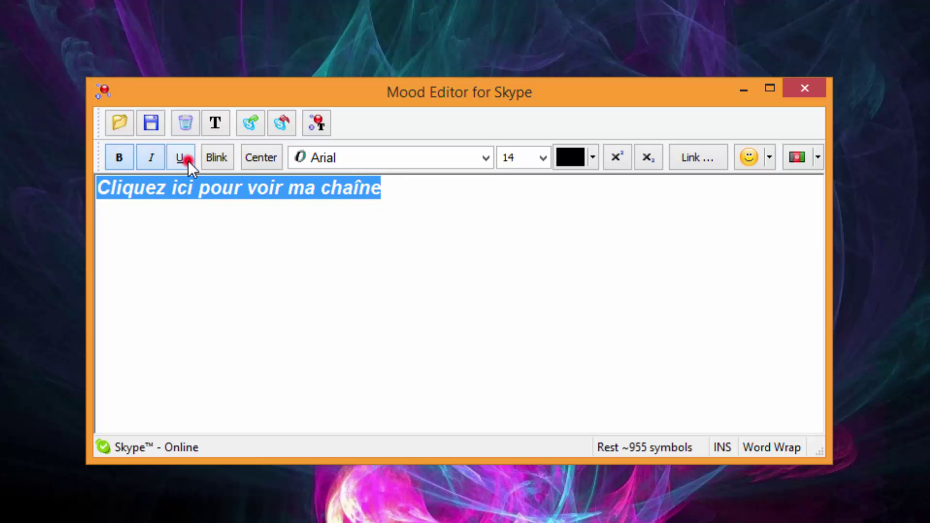
left_click(119, 158)
left_click(151, 158)
left_click(180, 158)
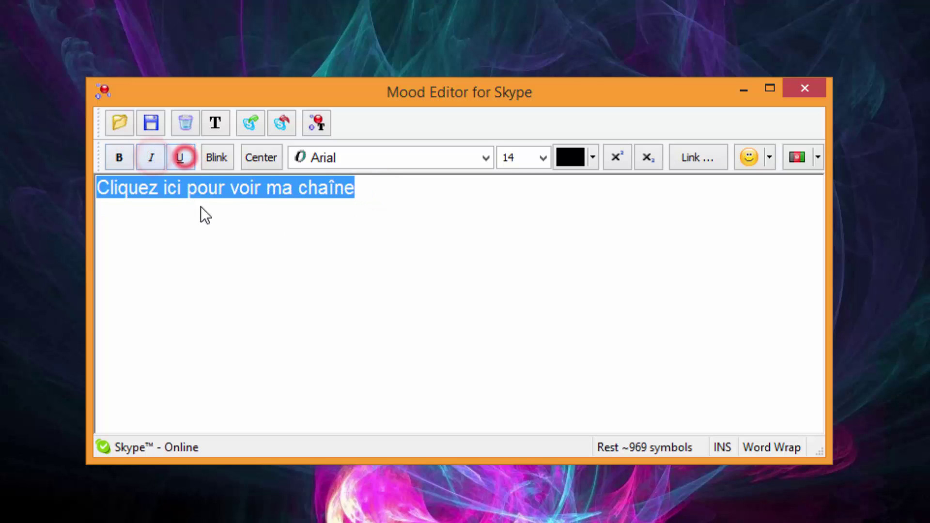
left_click(314, 193)
Step: Make the whole line blink, then turn blinking off for 'pour voir ma chaîne'
left_click_drag(360, 189, 97, 203)
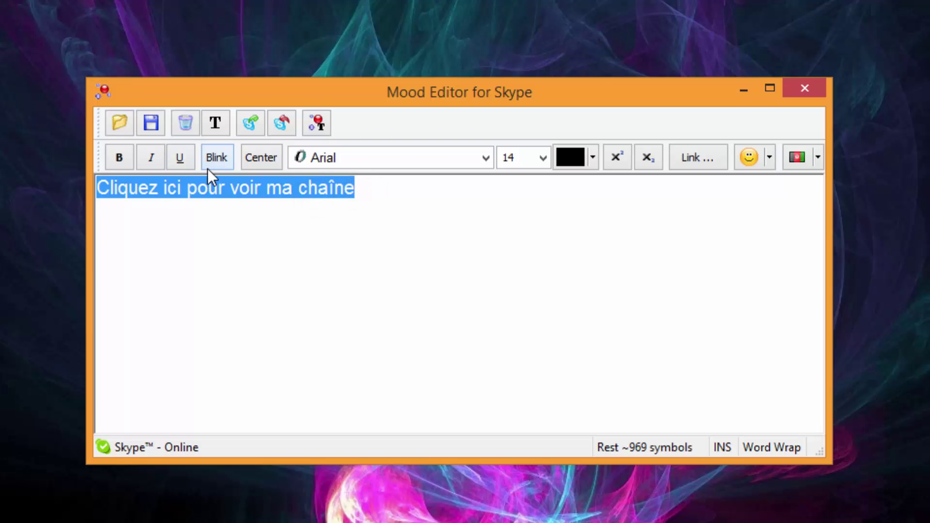
left_click(205, 157)
left_click(260, 188)
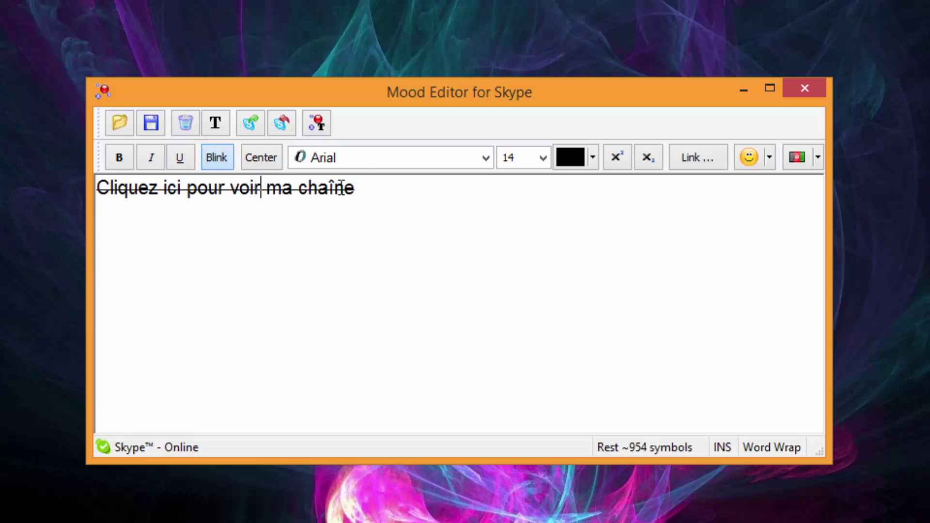
triple_click(365, 191)
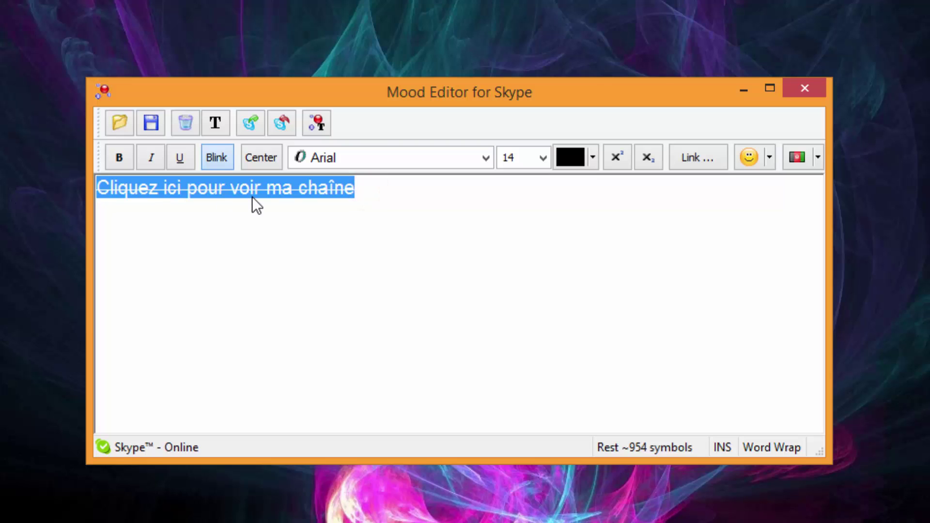
left_click(379, 188)
triple_click(379, 188)
left_click(298, 180)
left_click_drag(358, 188, 186, 192)
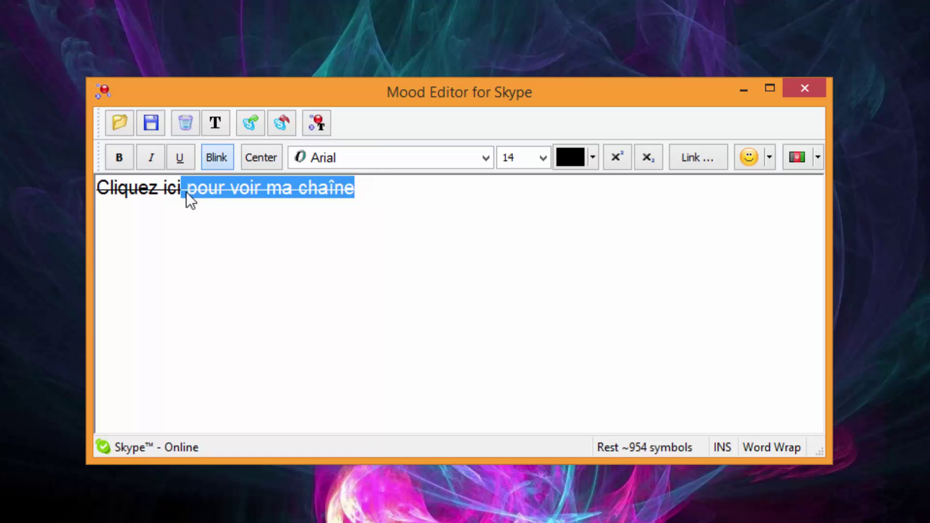
left_click(217, 157)
left_click(218, 209)
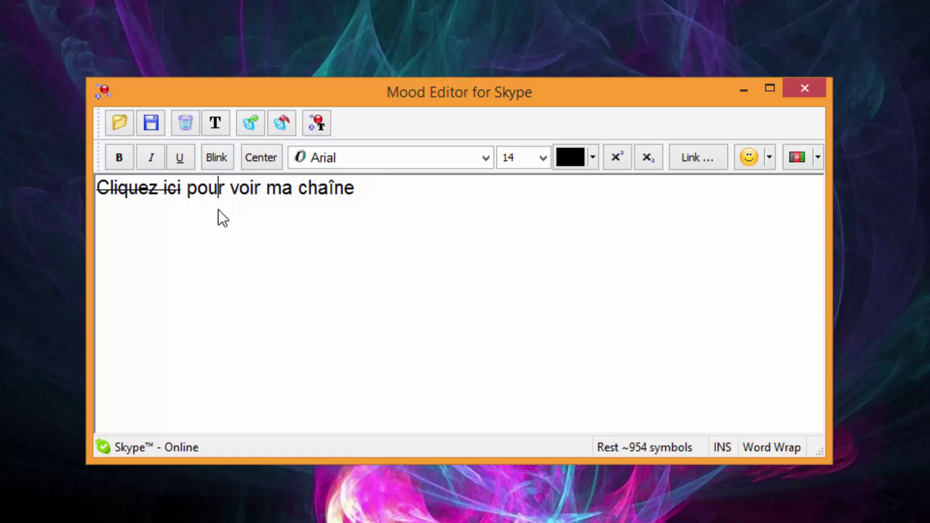
Step: Try centring the line, revert to left alignment, and keep the Arial font
triple_click(380, 195)
left_click(261, 157)
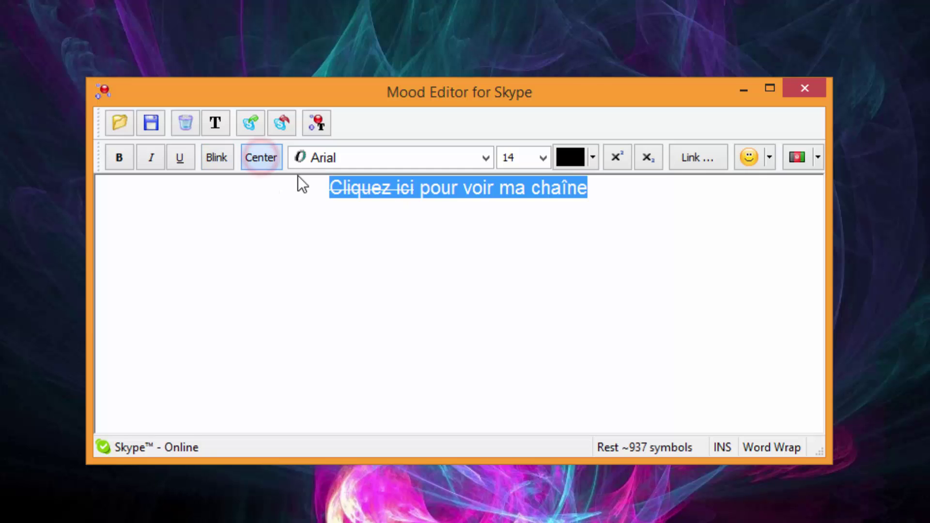
left_click(260, 158)
left_click(391, 204)
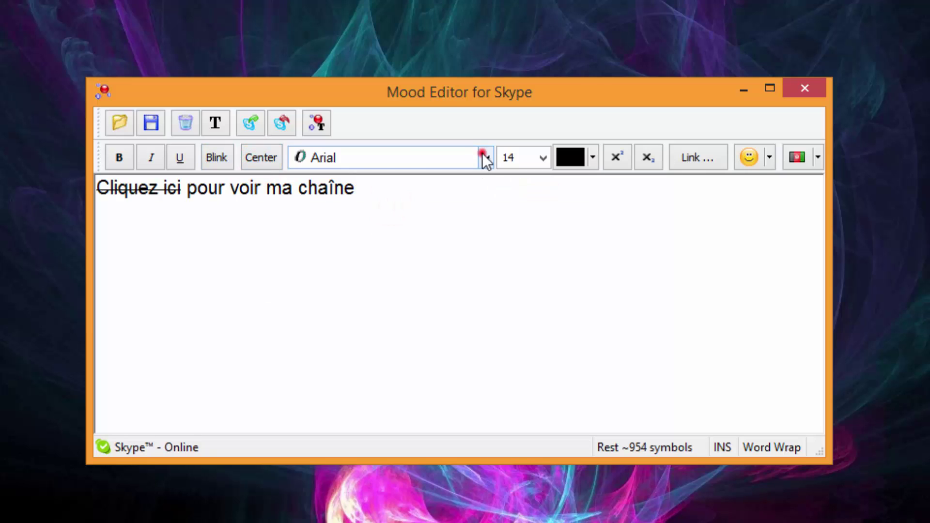
left_click(485, 157)
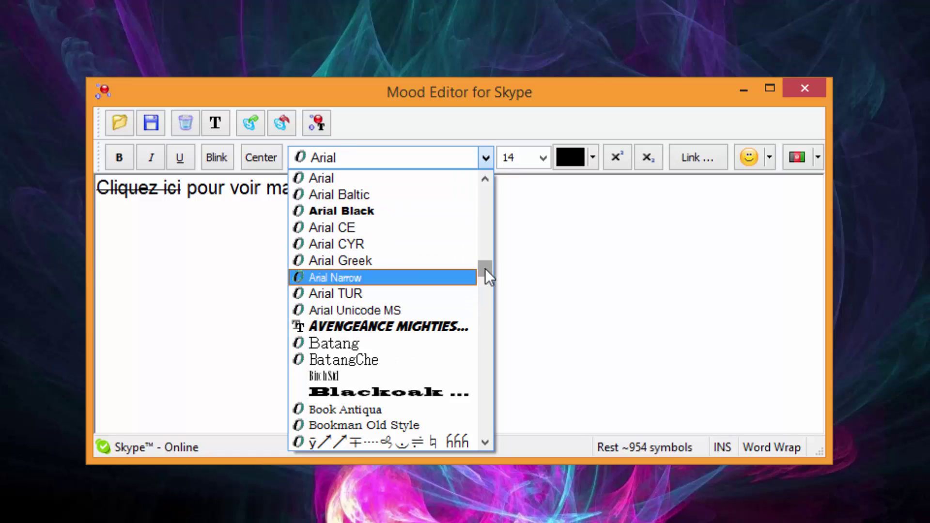
left_click(358, 184)
Step: Set the whole line to font size 14 and colour it black
triple_click(451, 201)
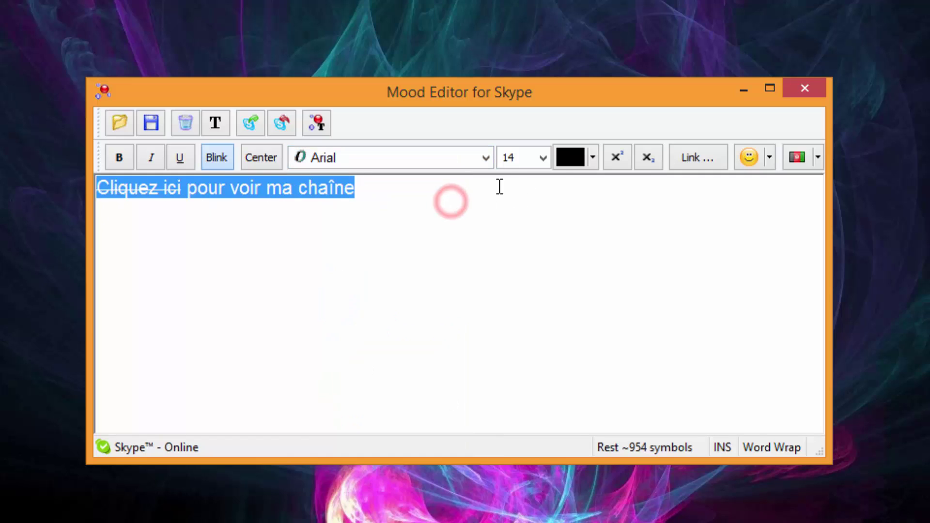
left_click(537, 158)
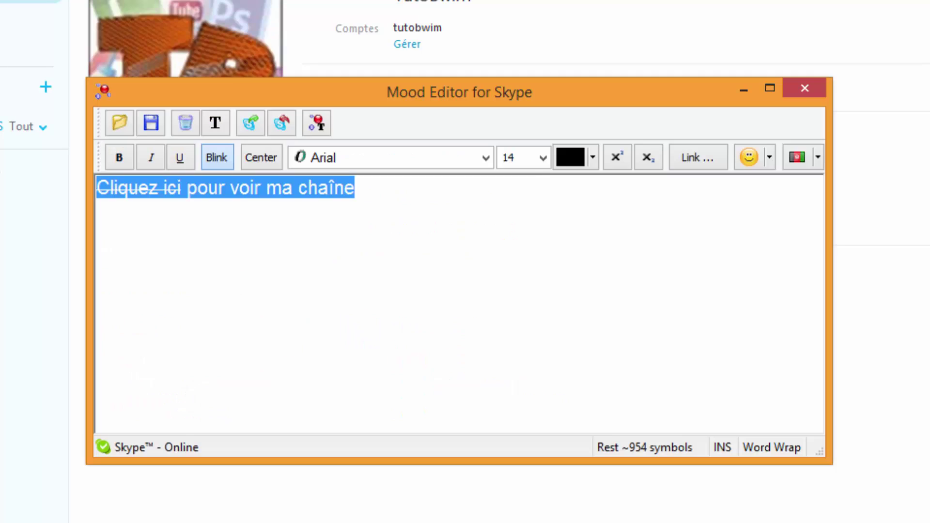
left_click(545, 156)
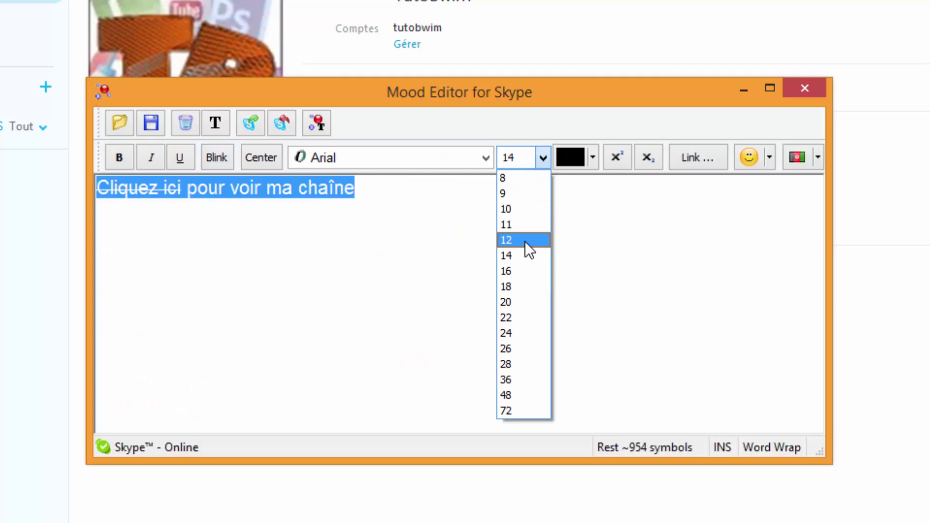
left_click(525, 255)
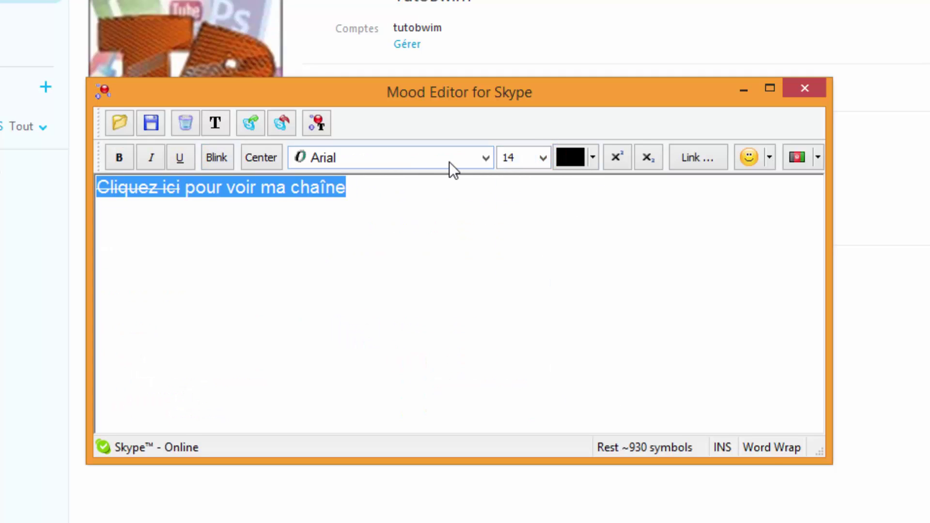
left_click(594, 156)
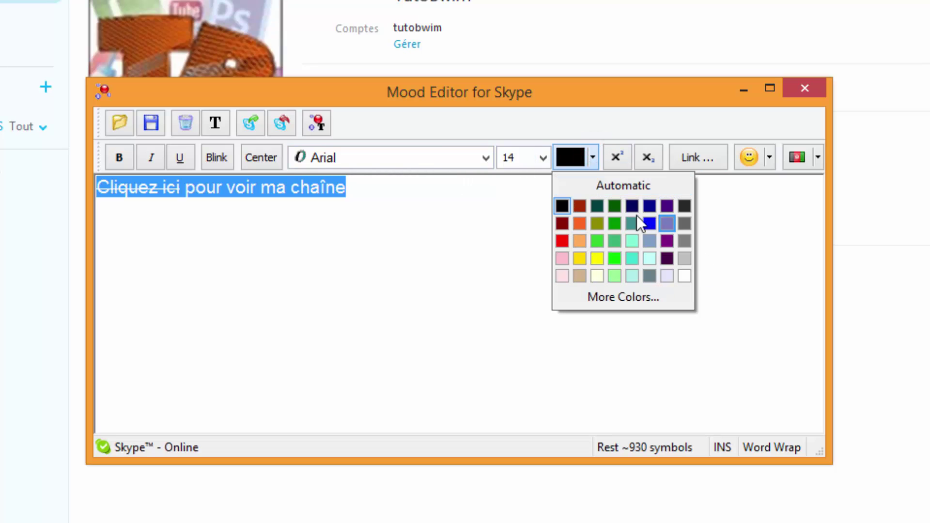
left_click(562, 205)
left_click_drag(373, 199, 257, 220)
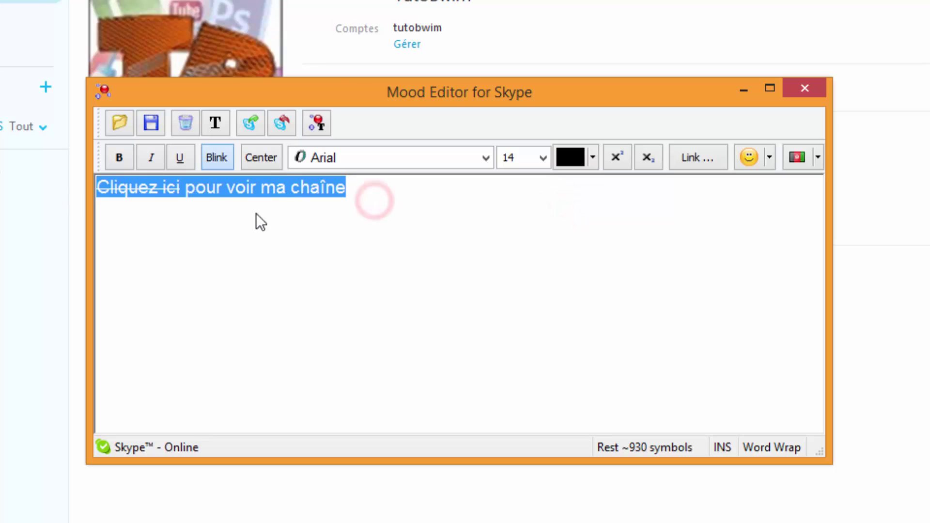
Step: Try toolbar options on the whole line and cancel the Making link dialog without a link
left_click(463, 235)
left_click_drag(469, 200, 29, 209)
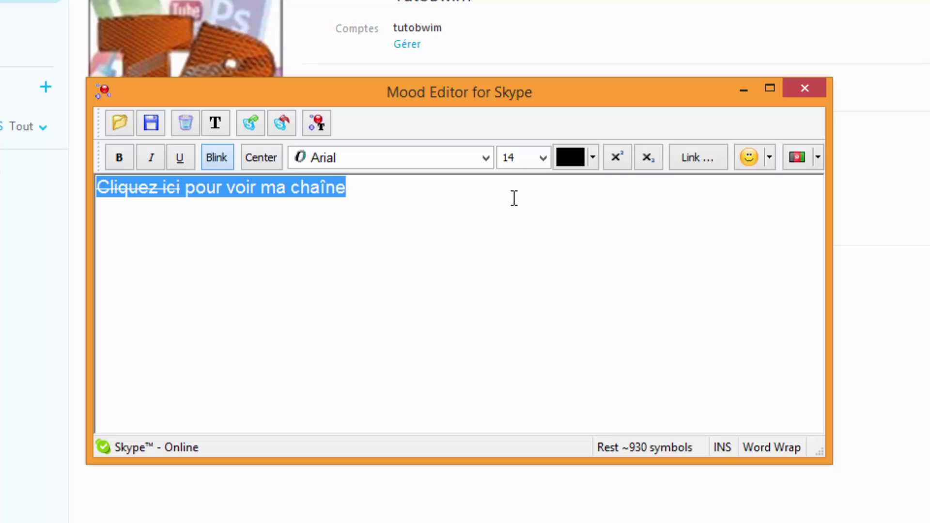
left_click(643, 163)
left_click(618, 164)
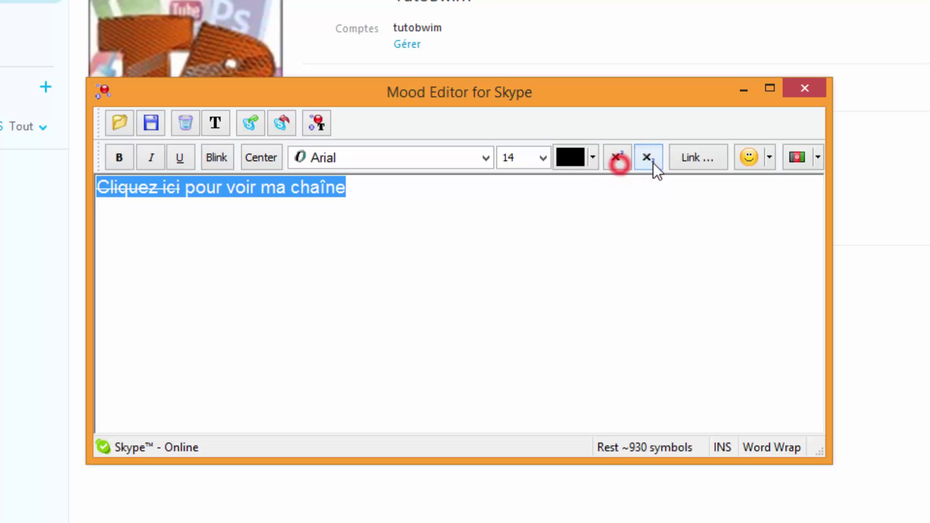
left_click(423, 207)
left_click(706, 160)
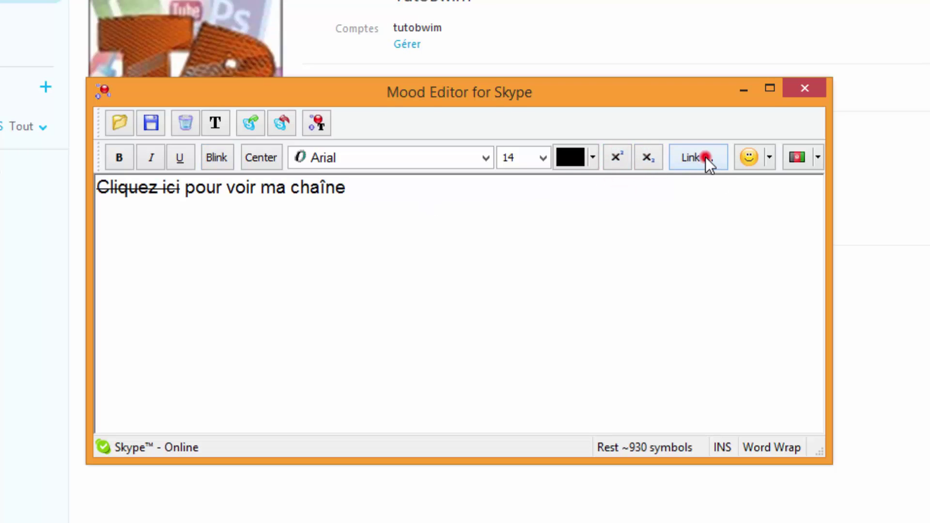
left_click(646, 363)
Step: Turn blinking off for 'Cliquez ici' and on for 'pour voir ma chaîne'
left_click_drag(182, 190, 19, 194)
left_click(217, 156)
left_click(194, 206)
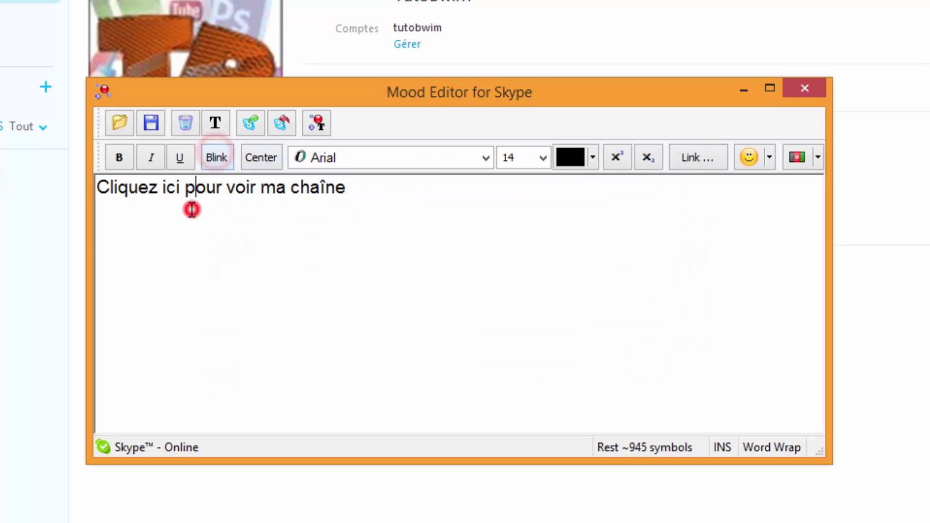
left_click_drag(377, 191, 185, 196)
left_click(216, 158)
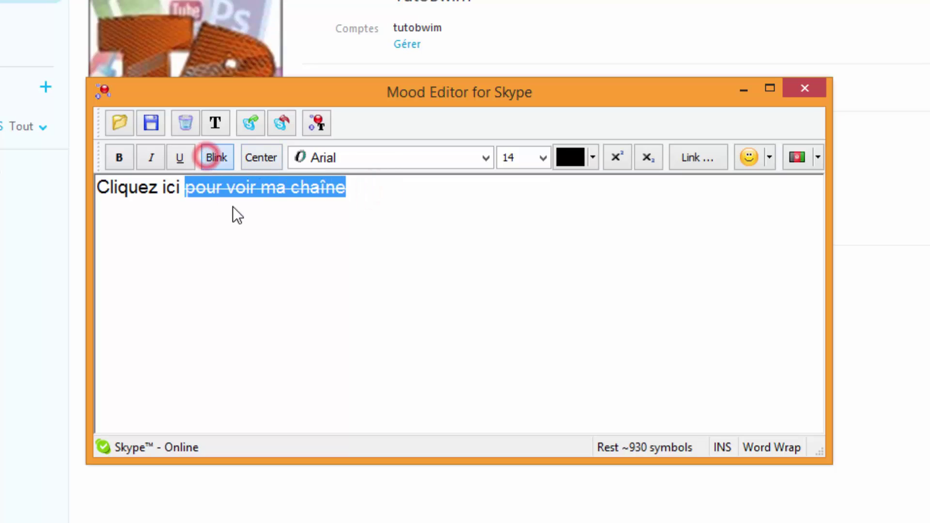
left_click(233, 204)
Step: Select 'Cliquez ici' as the text for a new link
left_click(181, 189)
left_click_drag(181, 189, 58, 192)
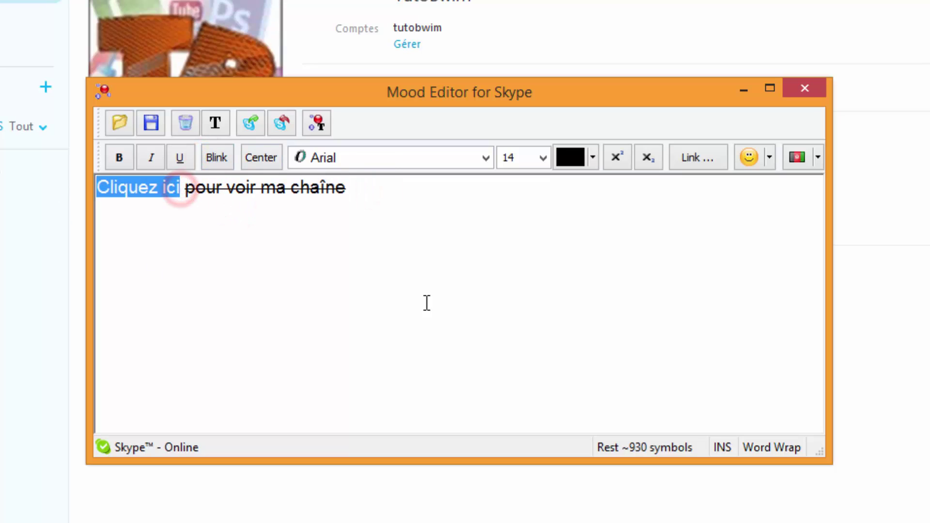
left_click(681, 161)
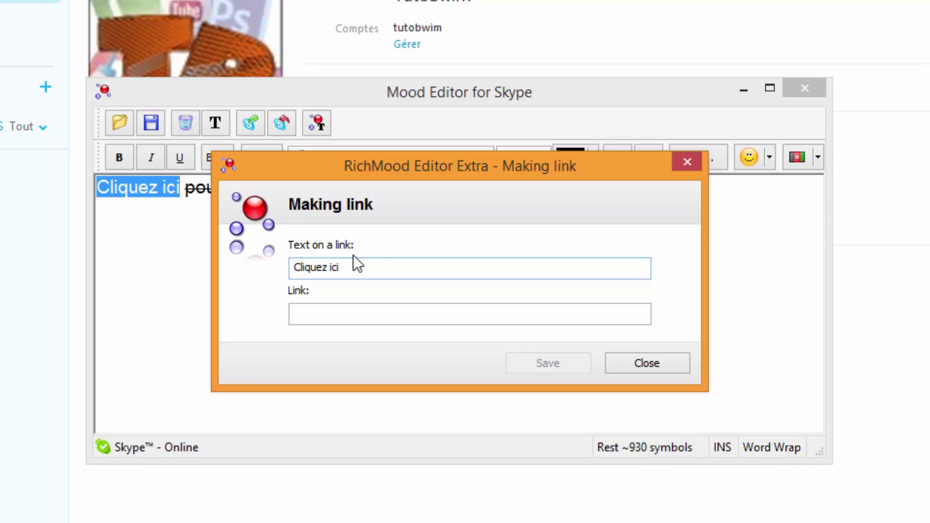
left_click_drag(344, 268, 280, 303)
left_click(320, 315)
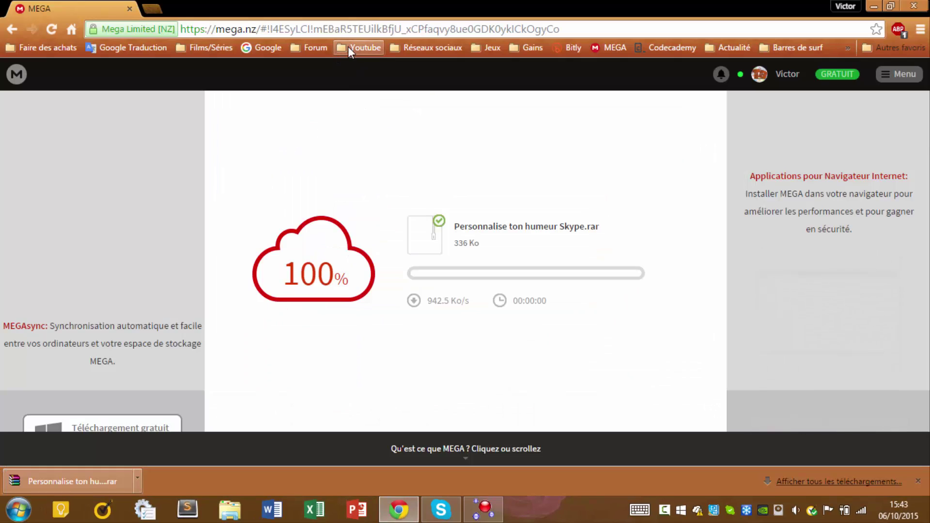
key("ctrl+t")
left_click(380, 47)
left_click(385, 95)
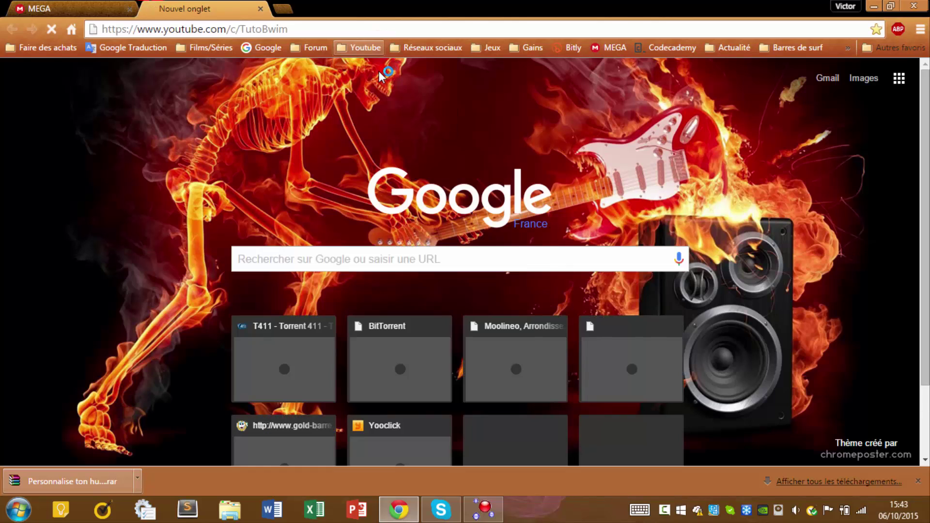
left_click(199, 28)
key("ctrl+c")
right_click(198, 28)
left_click(208, 73)
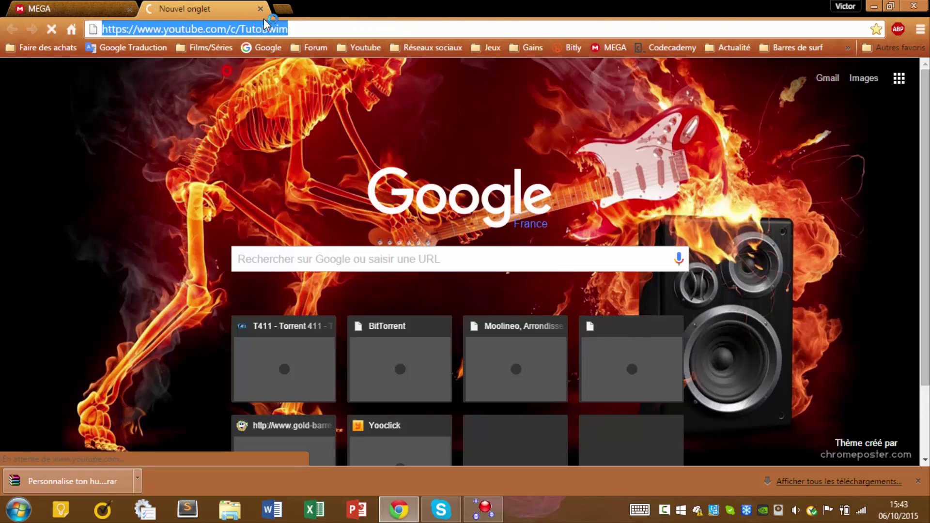
key("ctrl+w")
Step: Paste the channel address into the Link field for 'Cliquez ici'
left_click(466, 509)
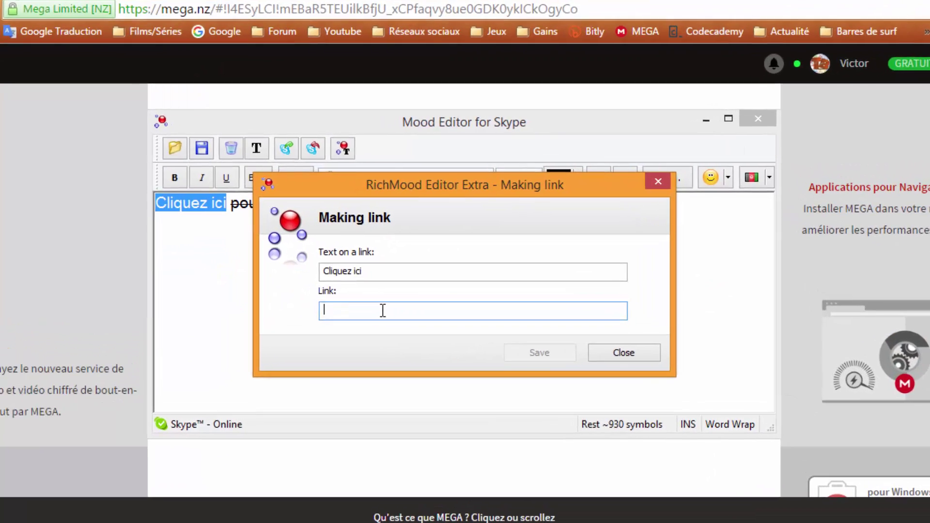
key("ctrl+v")
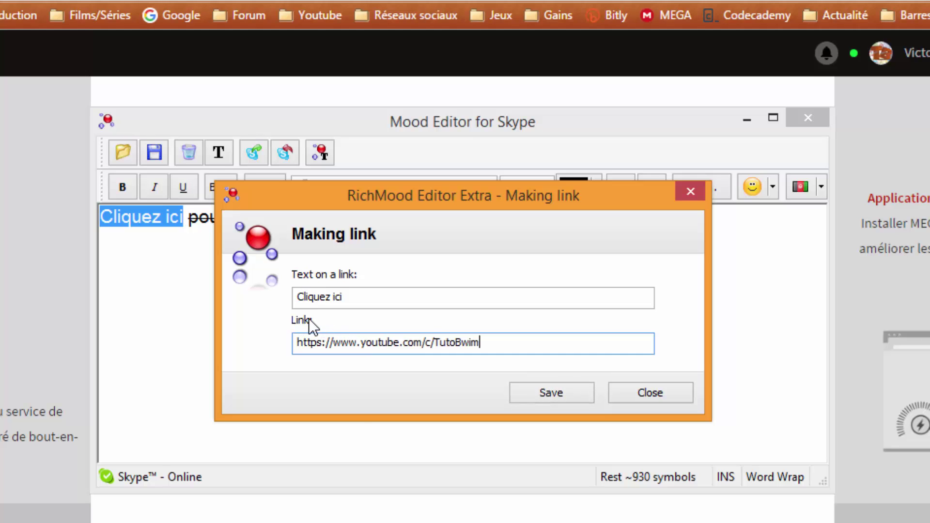
left_click(356, 304)
double_click(357, 305)
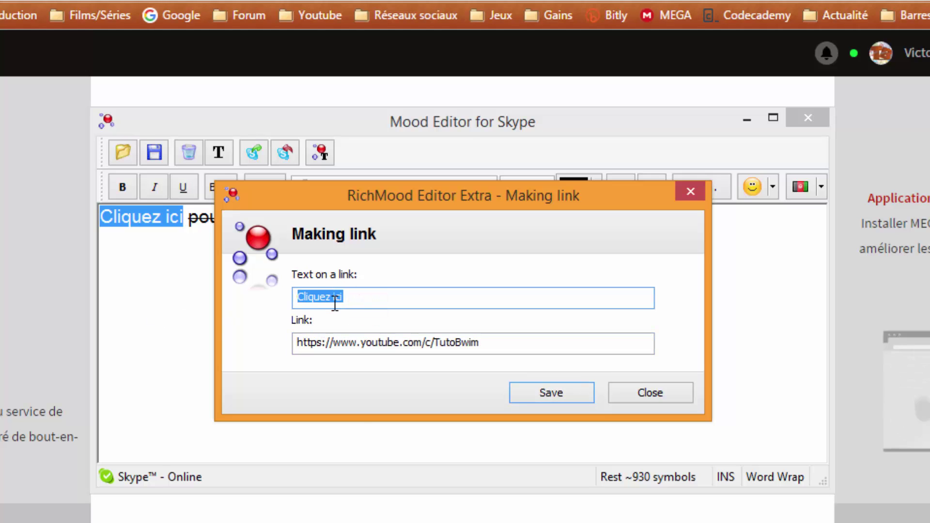
Step: Save the YouTube link on 'Cliquez ici' and check its context options
left_click(559, 397)
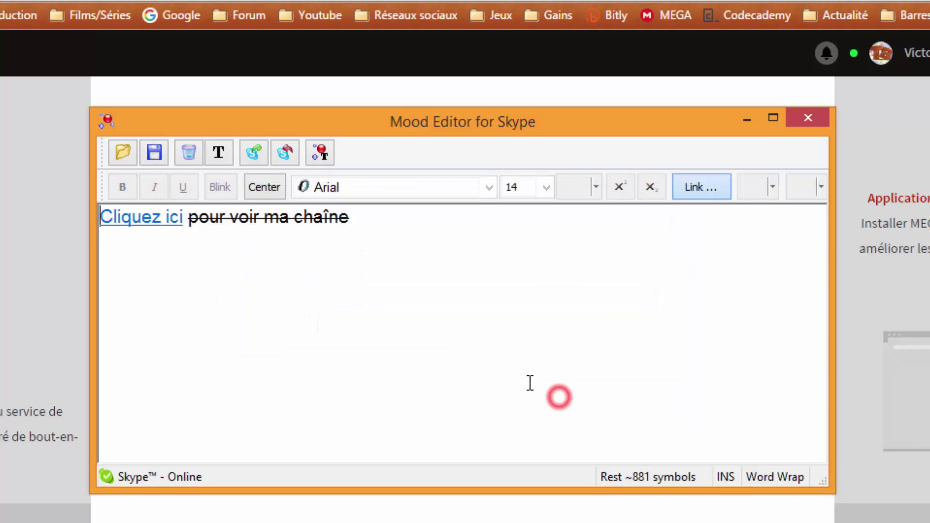
right_click(151, 225)
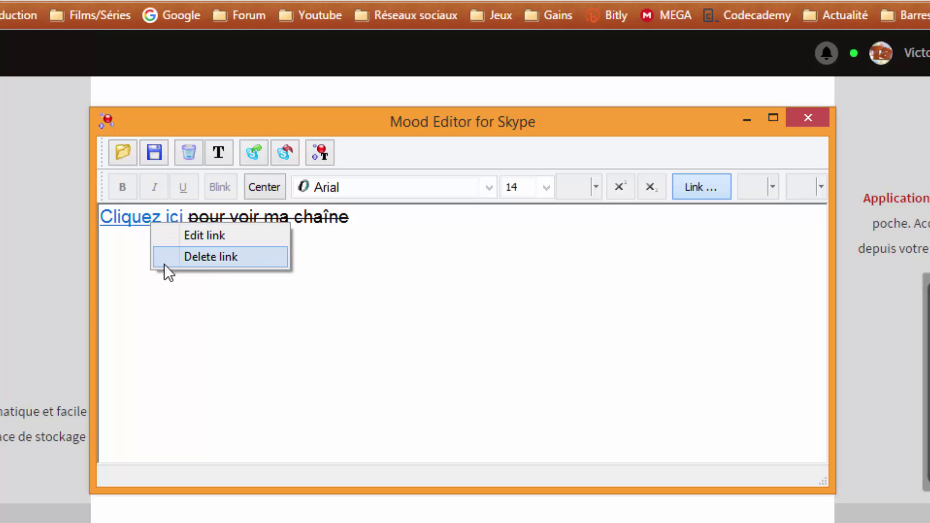
left_click(358, 236)
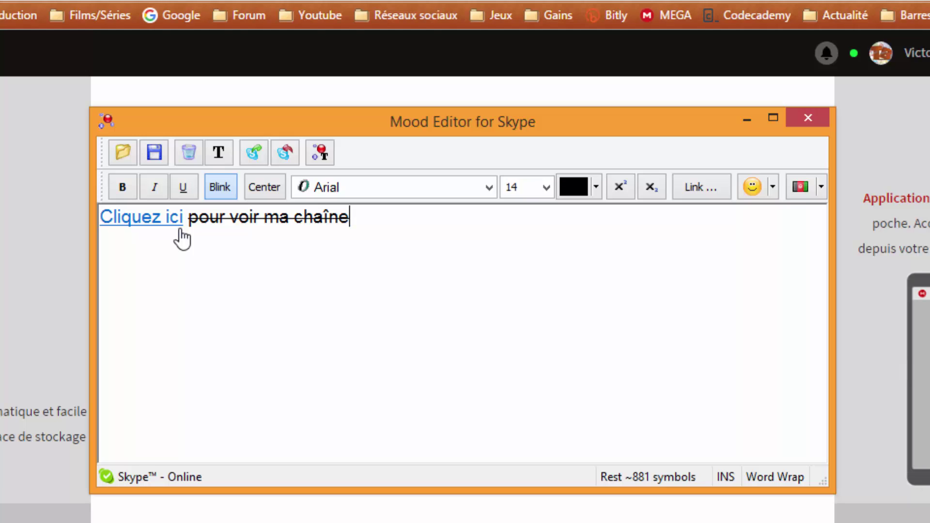
Step: Append a smiley and then the Brazil flag at the end of the mood line
left_click(773, 186)
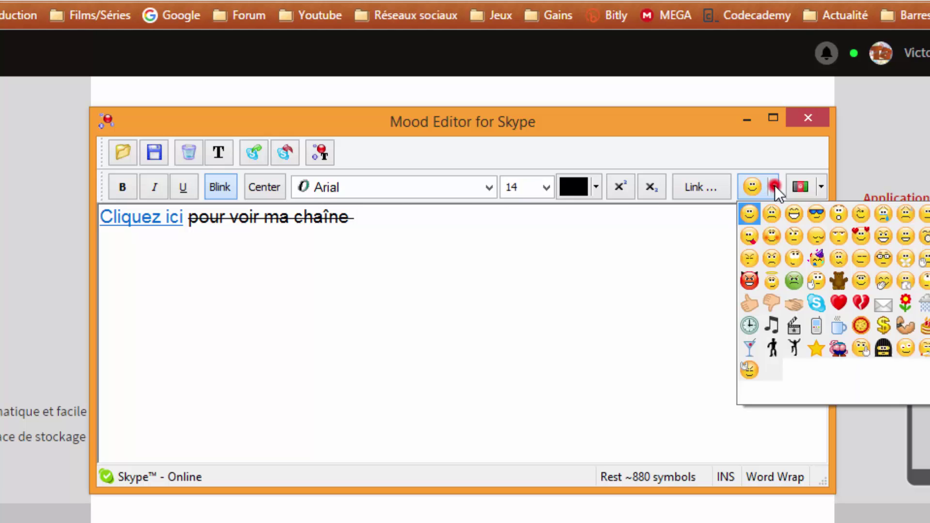
left_click(751, 215)
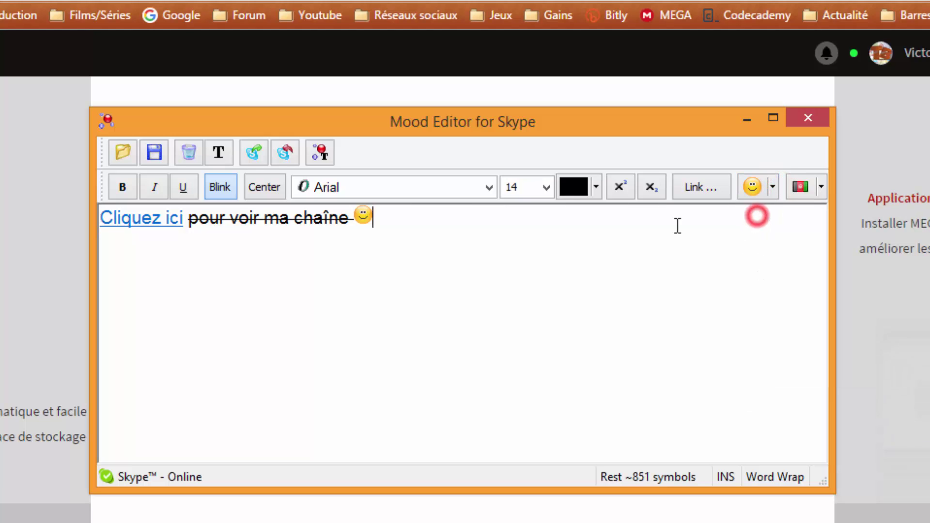
left_click(822, 186)
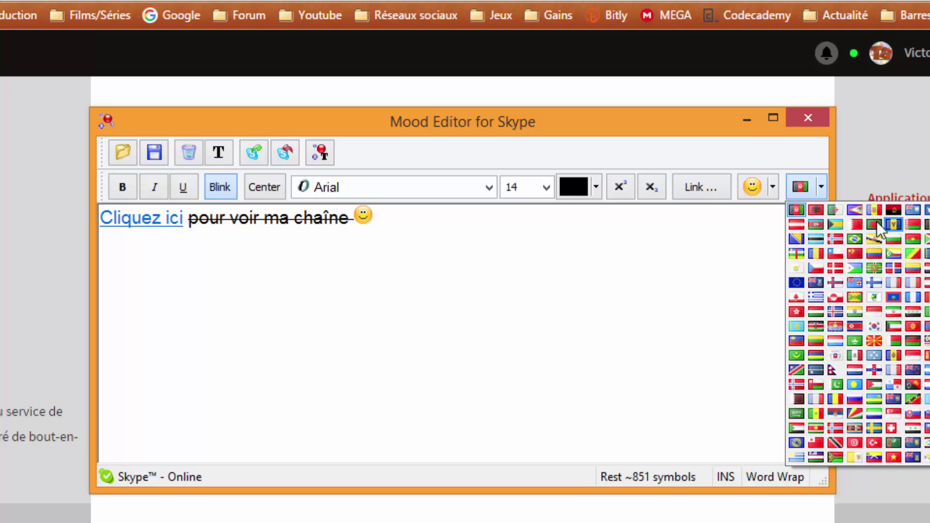
left_click(855, 241)
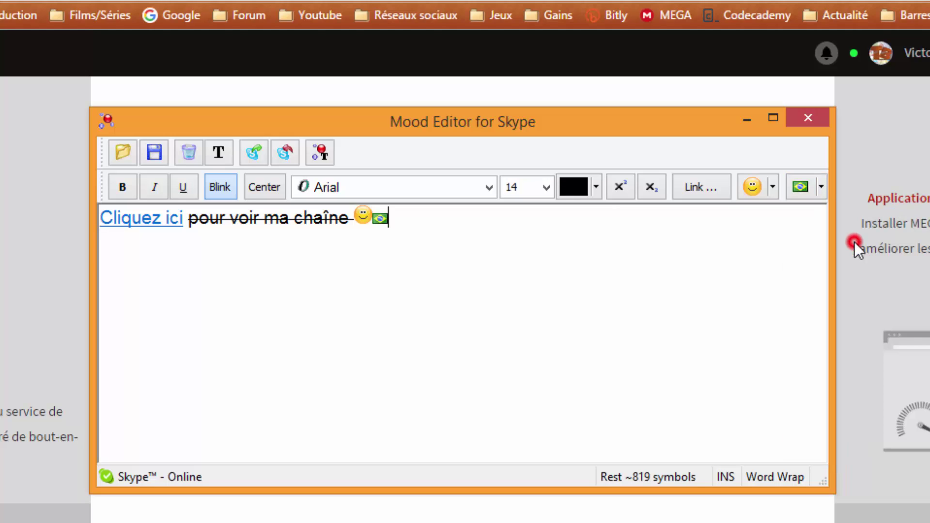
left_click(525, 237)
left_click(440, 232)
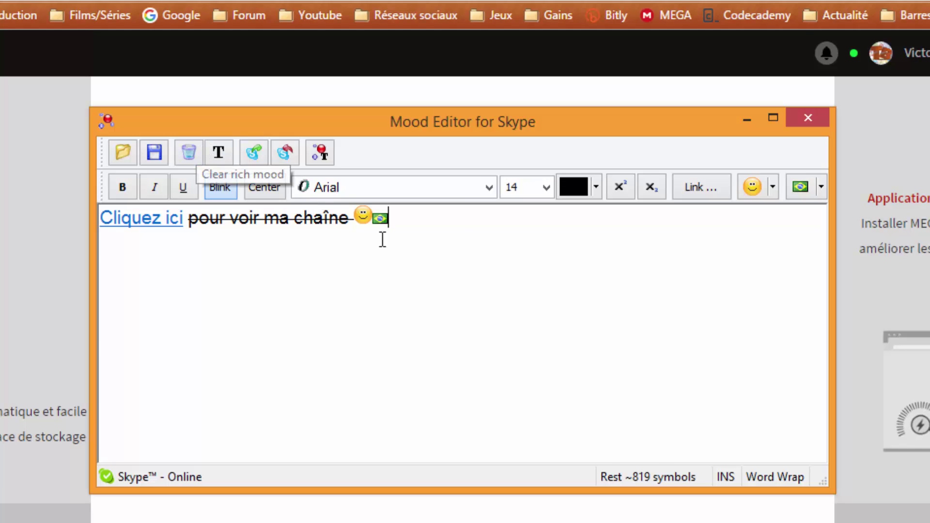
Step: Clear all formatting, the link and emoticons from the line, confirming with Yes, then select 'pour voir ma chaîne'
triple_click(454, 233)
left_click(381, 251)
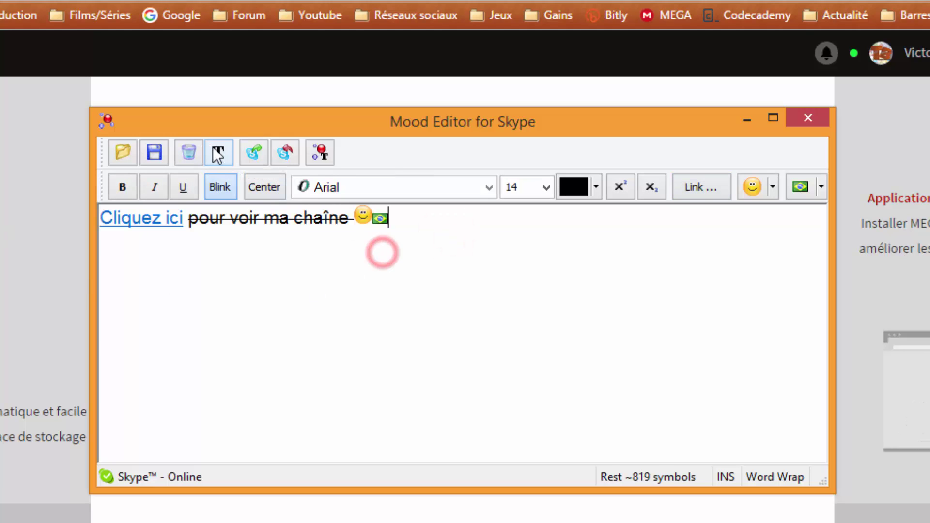
triple_click(418, 223)
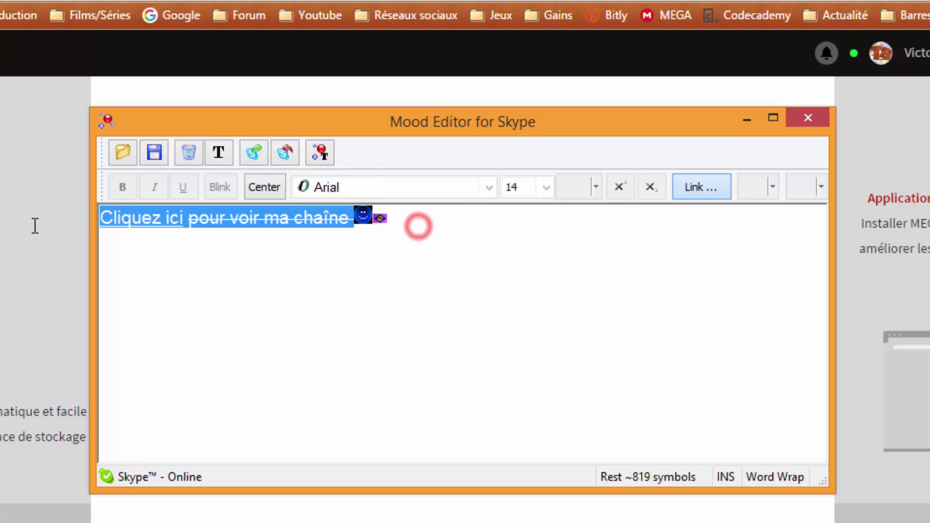
left_click(222, 151)
left_click(514, 388)
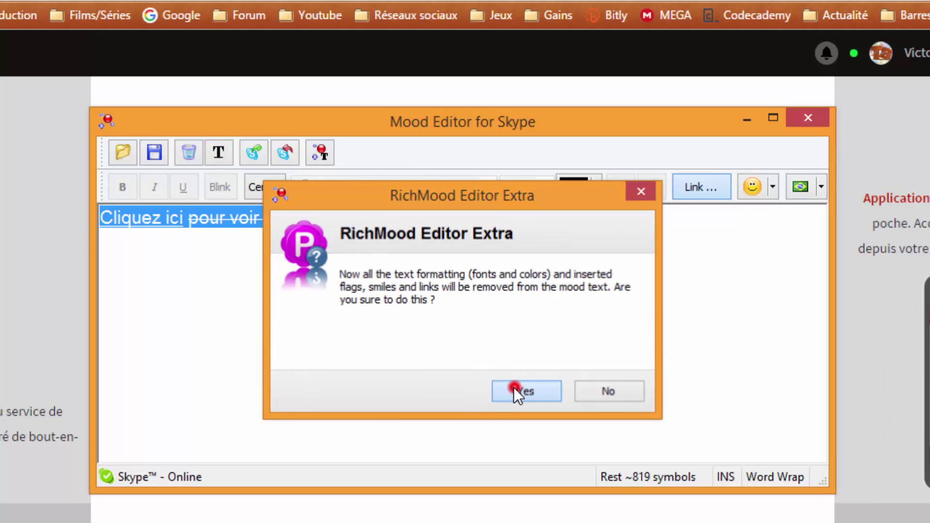
left_click(290, 293)
left_click_drag(380, 229, 69, 251)
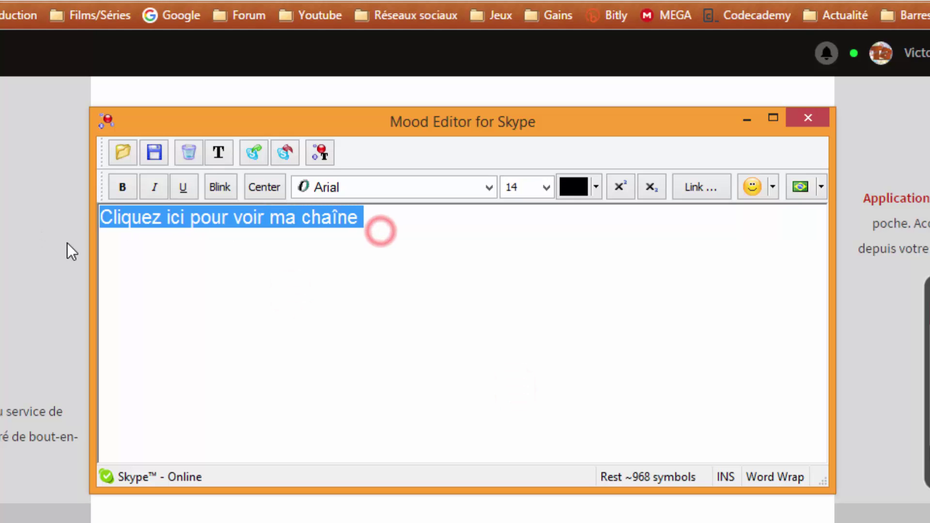
left_click_drag(374, 218, 29, 211)
Step: Make 'pour voir ma chaîne' blink and relink 'Cliquez ici' to the YouTube channel
left_click(228, 187)
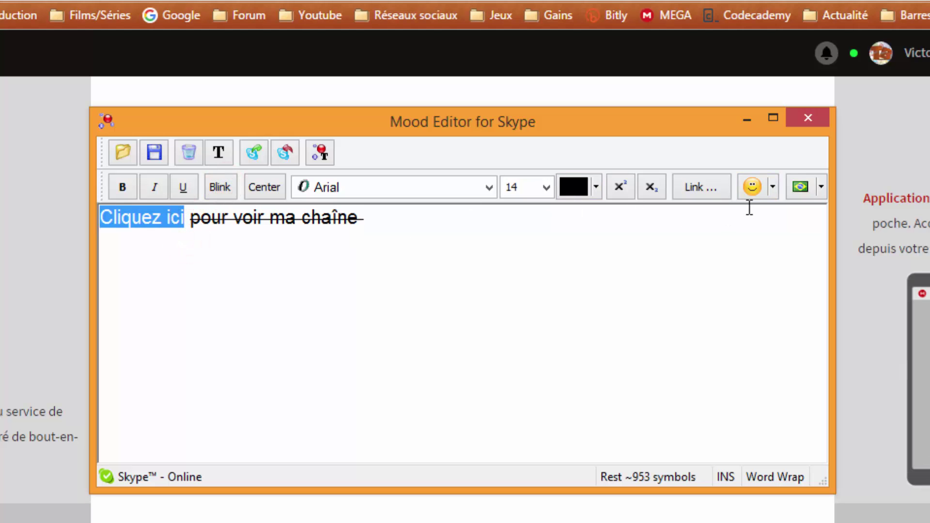
left_click(701, 187)
left_click(373, 339)
type("https://www.youtube.com/c/TutoBwim")
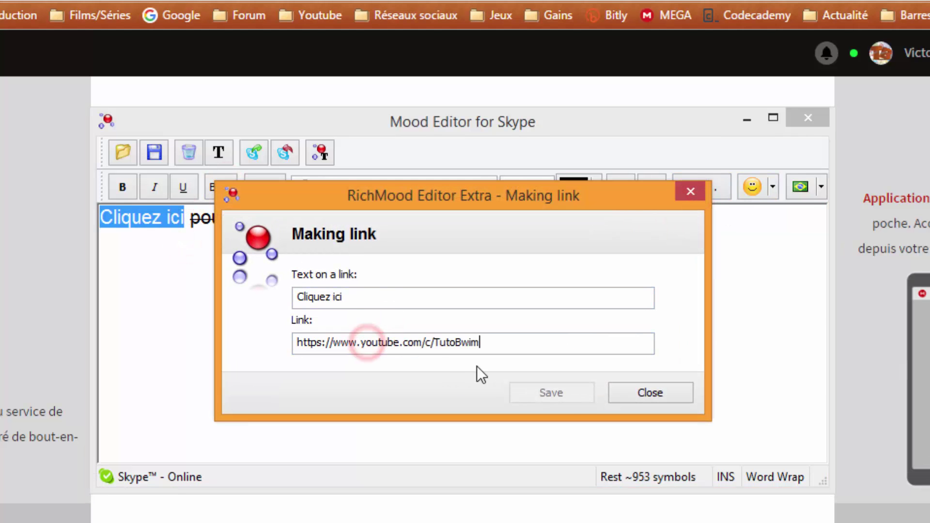
left_click(583, 394)
Step: Add a smiley and the Brazil flag at the end of the line
left_click(318, 251)
left_click(372, 223)
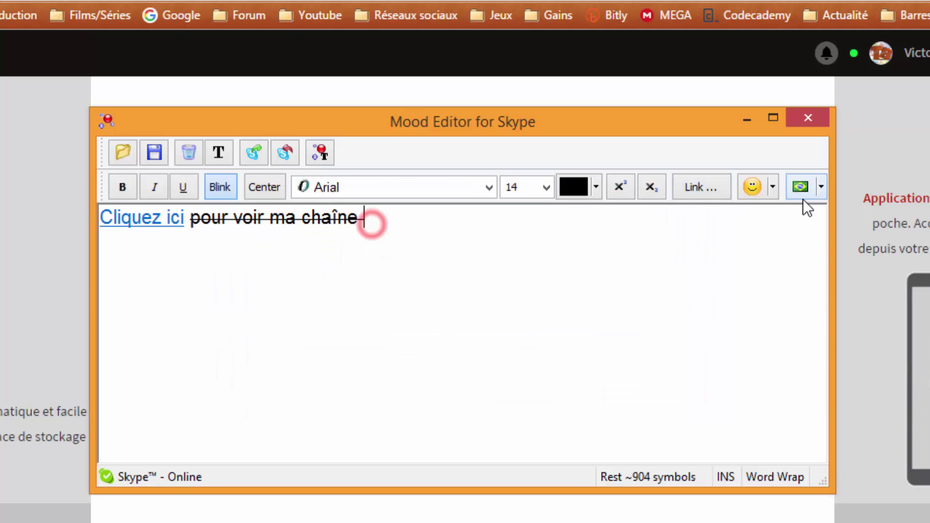
left_click(773, 186)
left_click(756, 218)
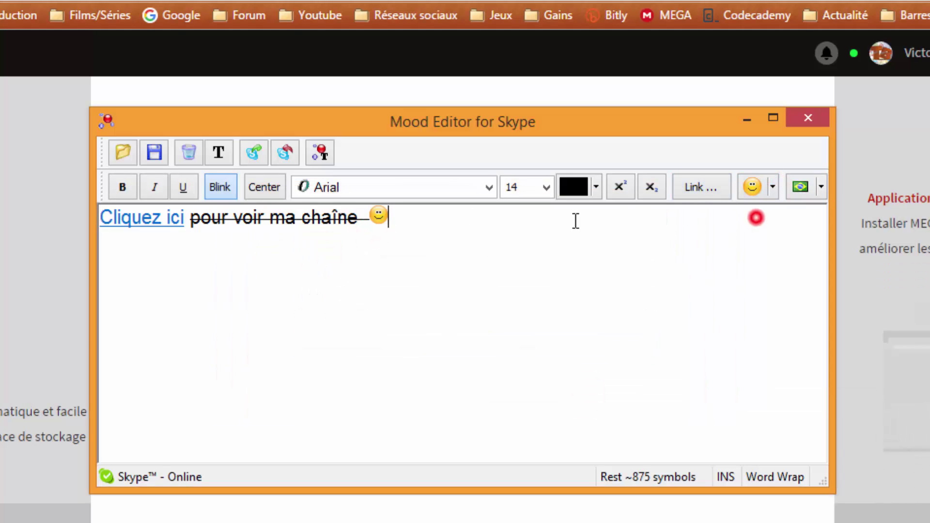
left_click(799, 187)
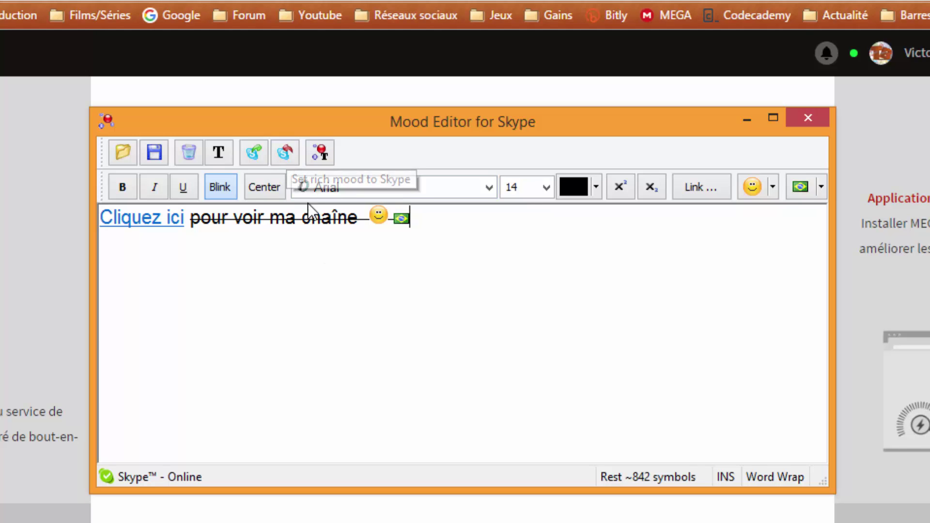
triple_click(455, 216)
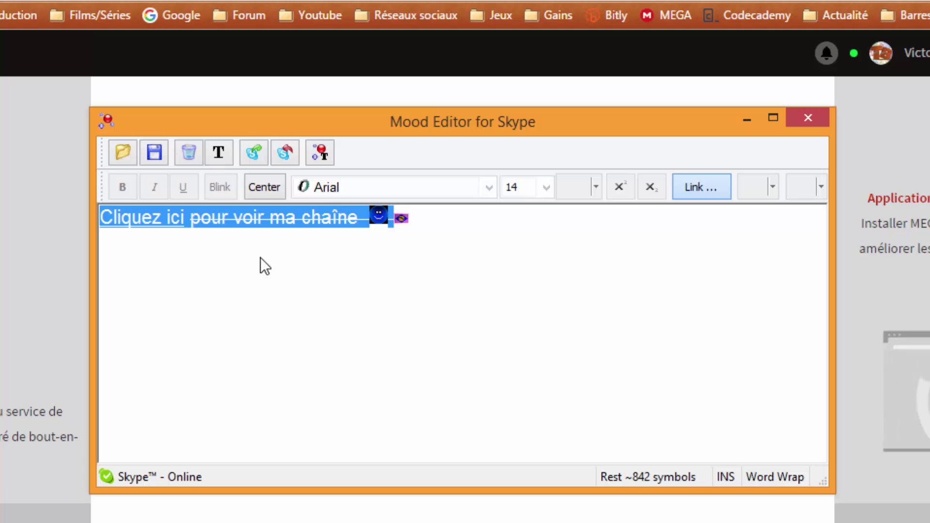
left_click(313, 270)
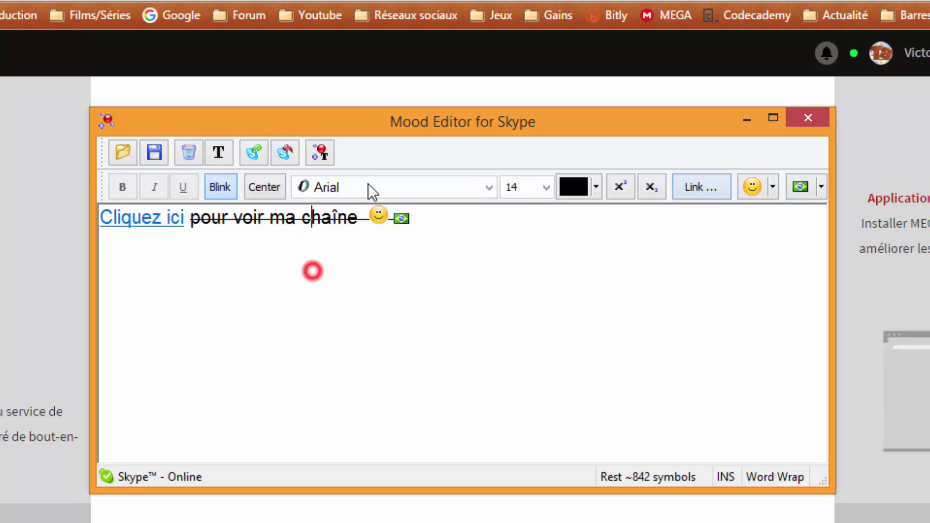
left_click(321, 152)
triple_click(497, 286)
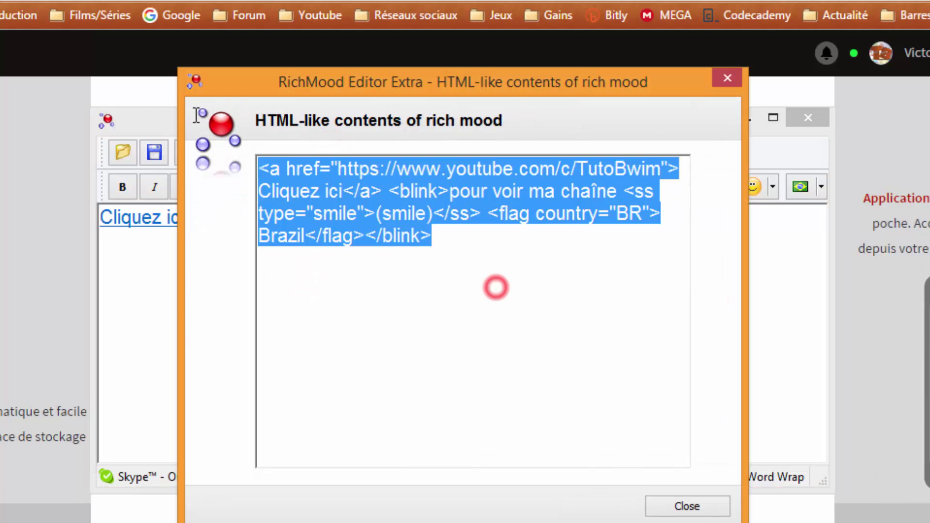
left_click(395, 234)
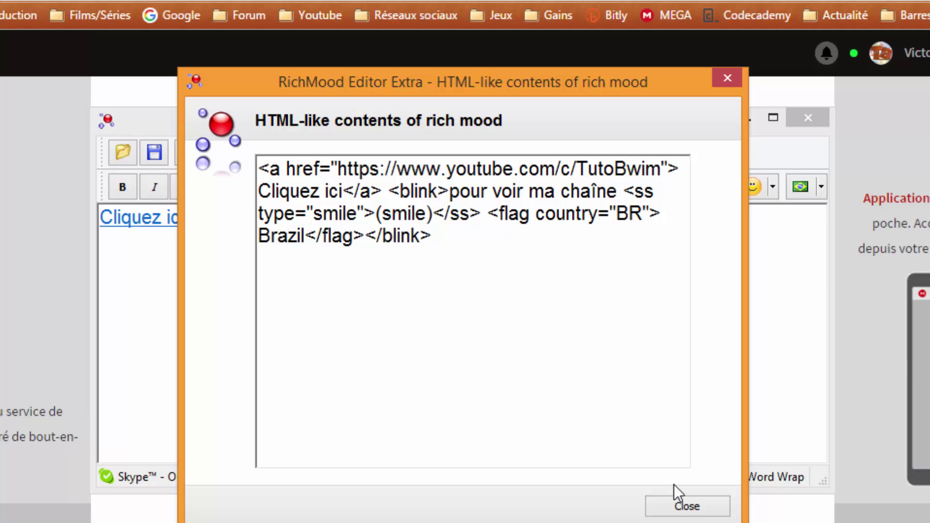
left_click(675, 499)
left_click(415, 254)
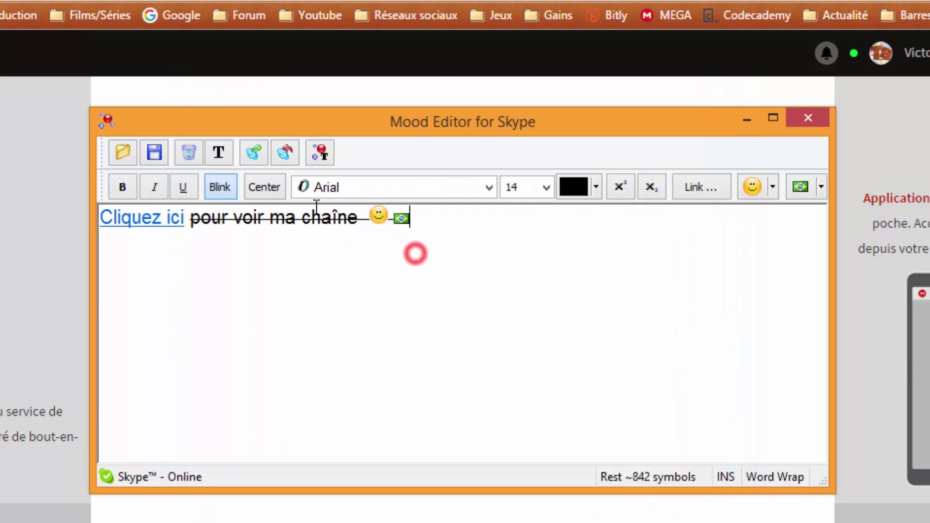
Step: Set the rich mood in Skype and confirm the 'Cliquez ici' link opens YouTube
left_click(294, 150)
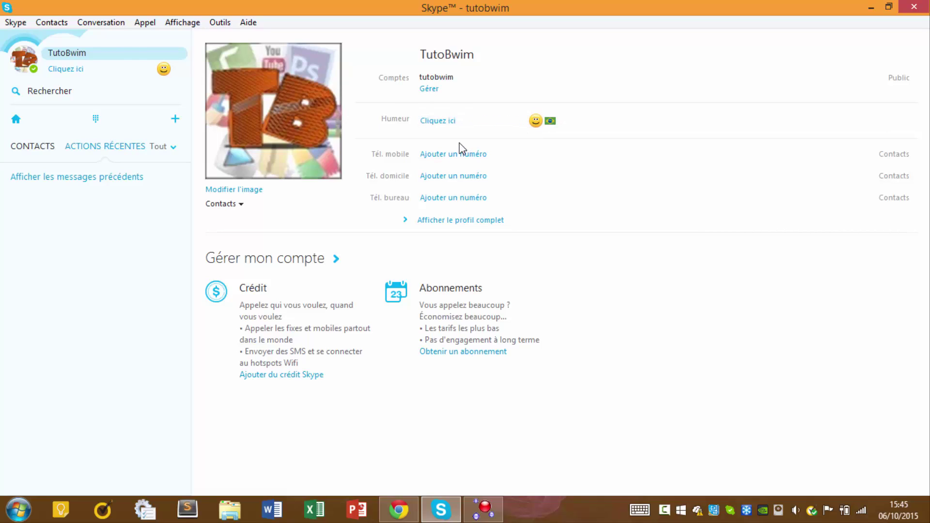
left_click(442, 120)
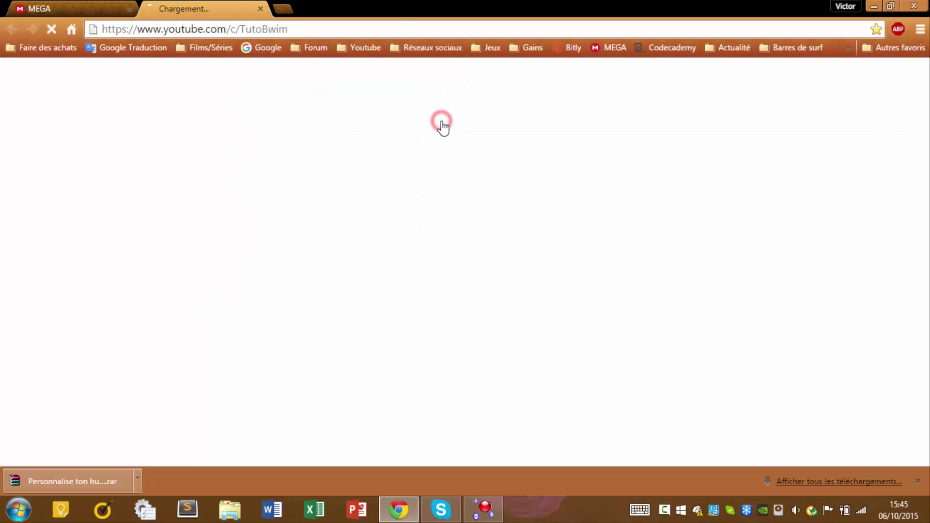
left_click(260, 9)
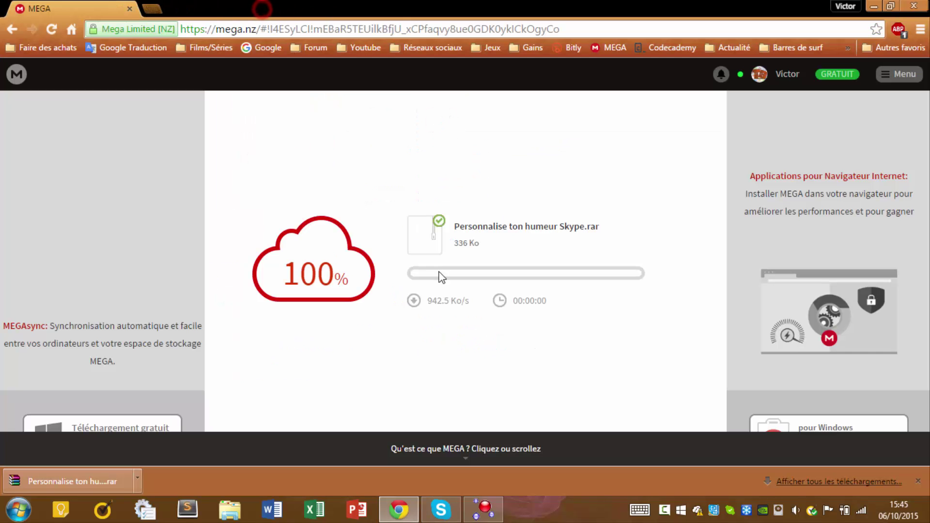
left_click(446, 509)
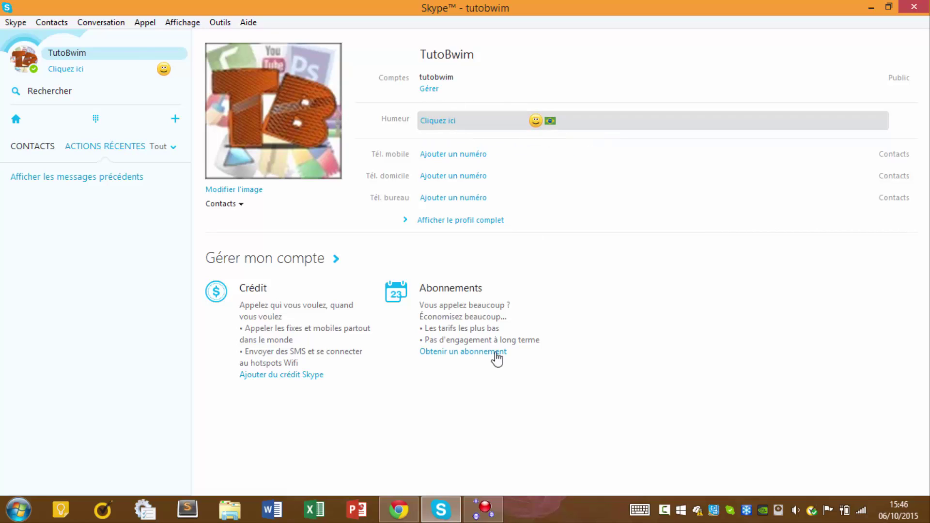
Step: Return to Mood Editor and dismiss the smiley list without inserting anything
left_click(485, 507)
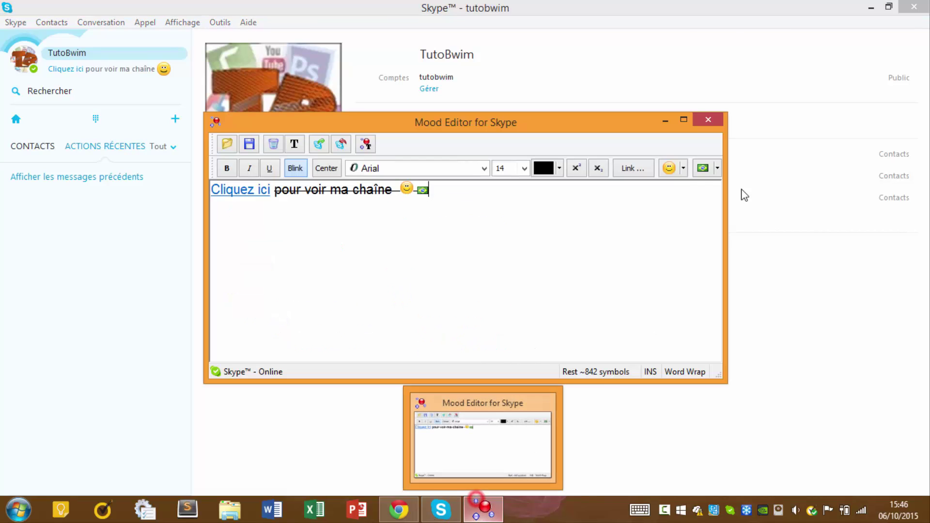
left_click(683, 169)
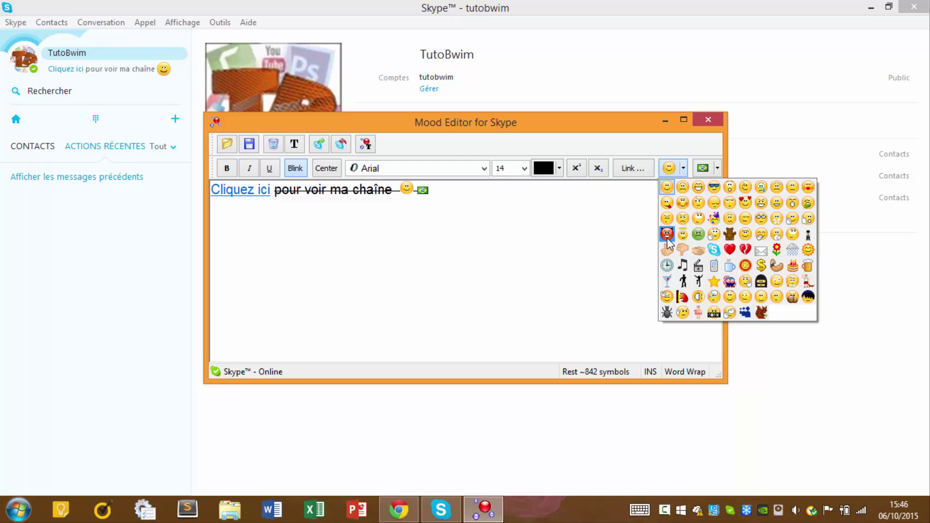
left_click(548, 203)
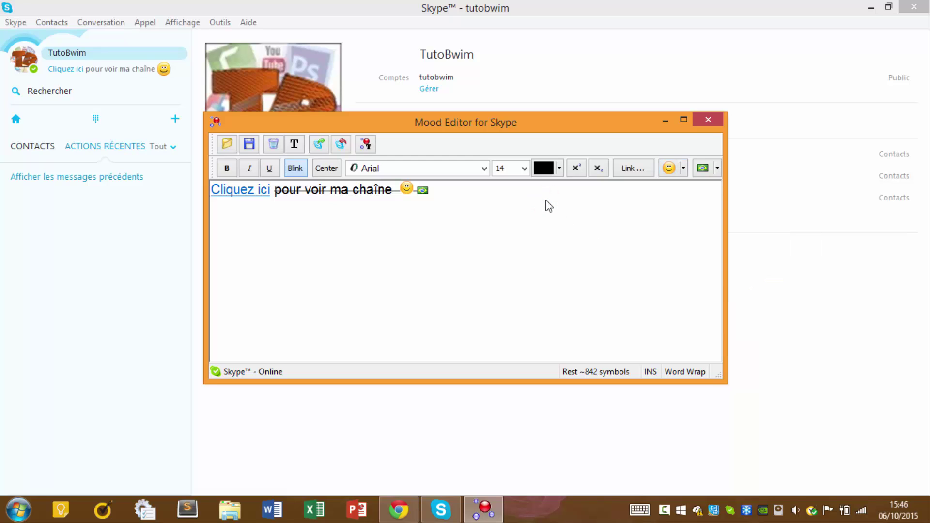